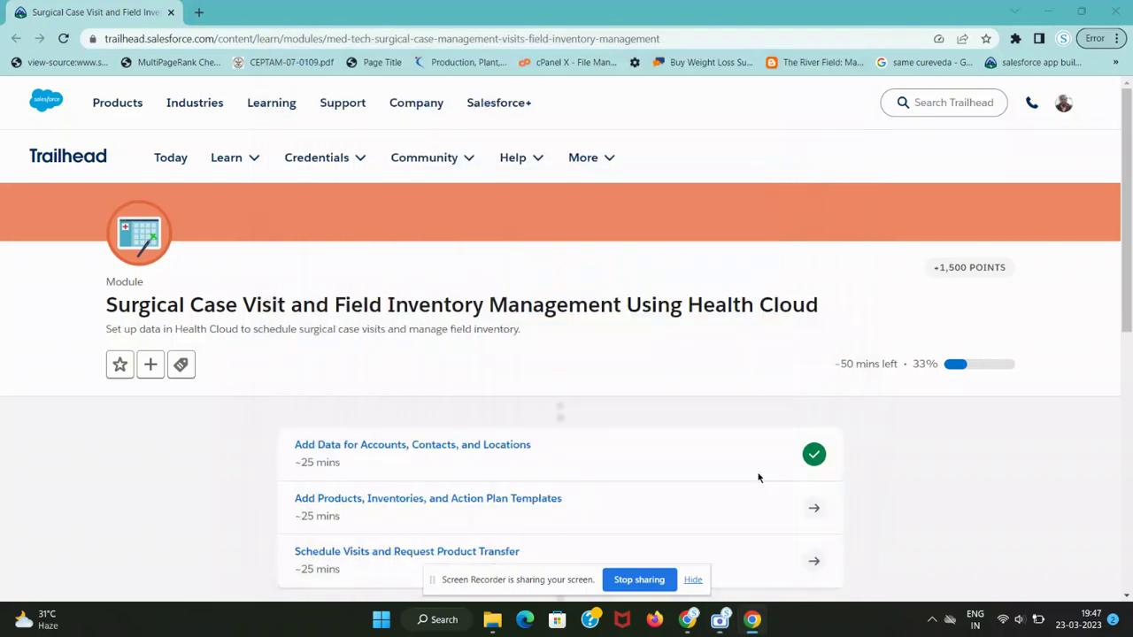
- Open the Add Products, Inventories, and Action Plan Templates unit in a new tab
click(693, 579)
drag(94, 310, 830, 309)
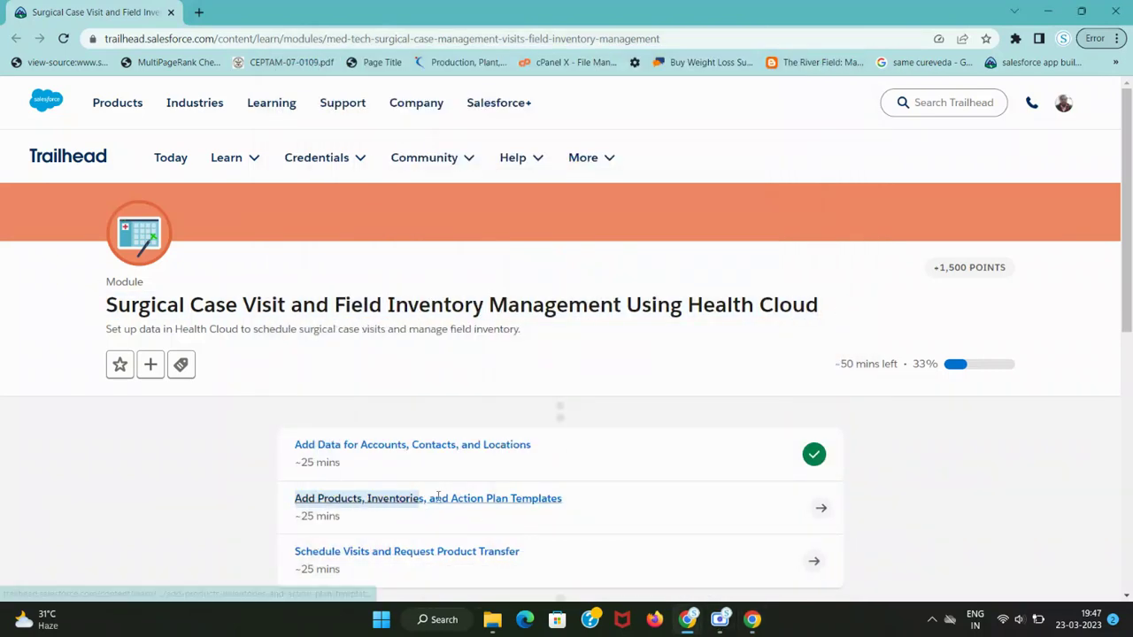
drag(295, 498, 566, 499)
middle_click(543, 502)
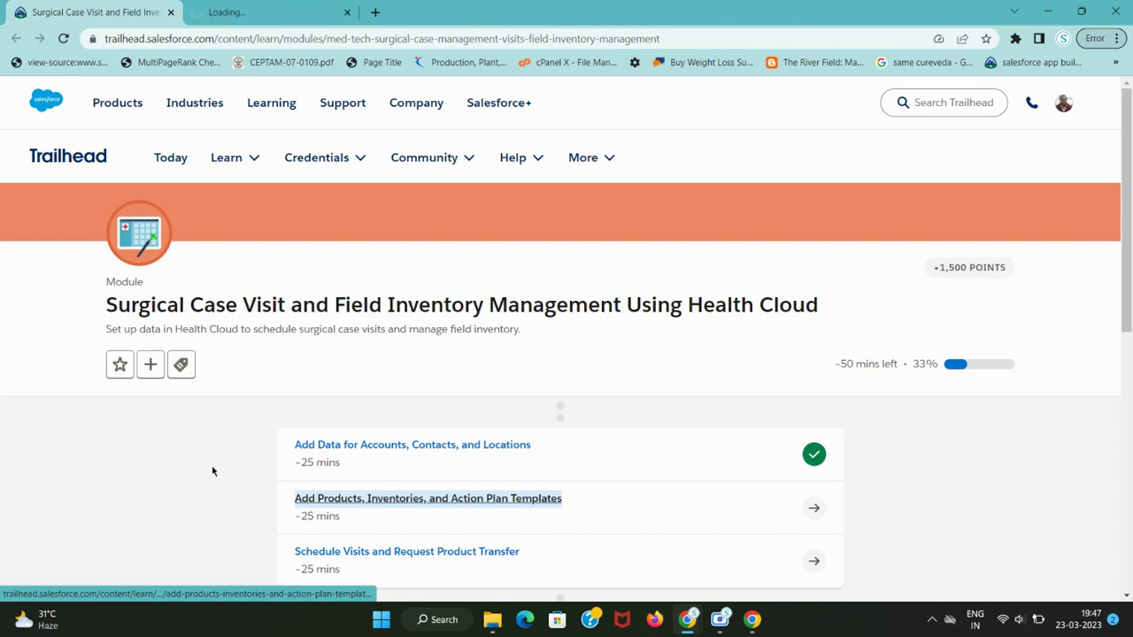
key(ctrl+Tab)
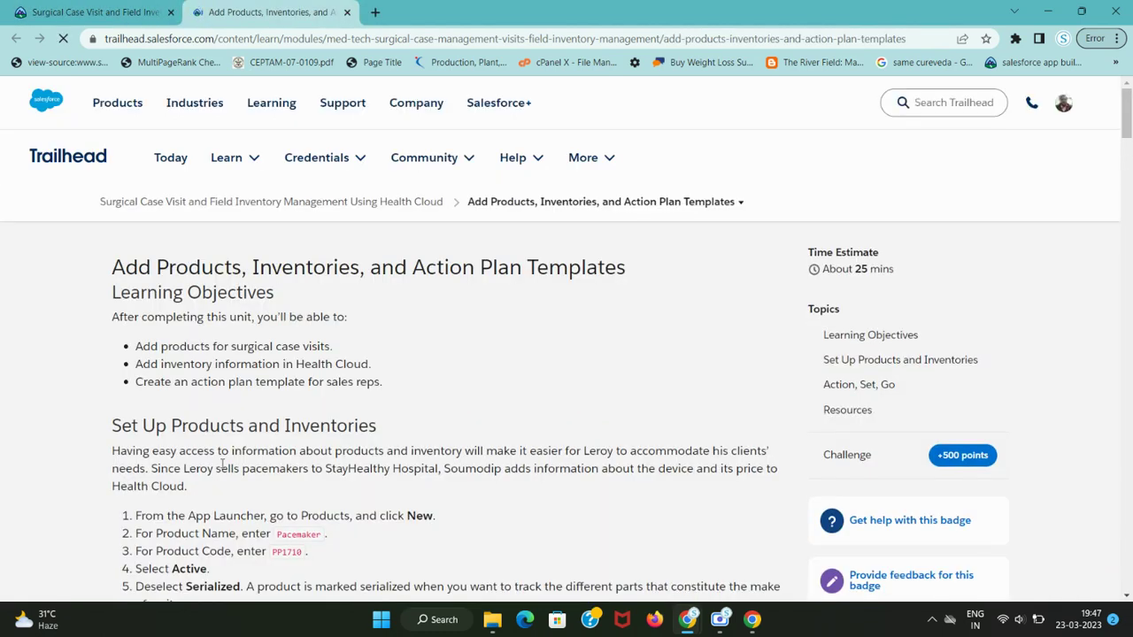
- Launch the unit's hands-on challenge org from the Hands-on Challenge section
scroll(677, 384, down, 3)
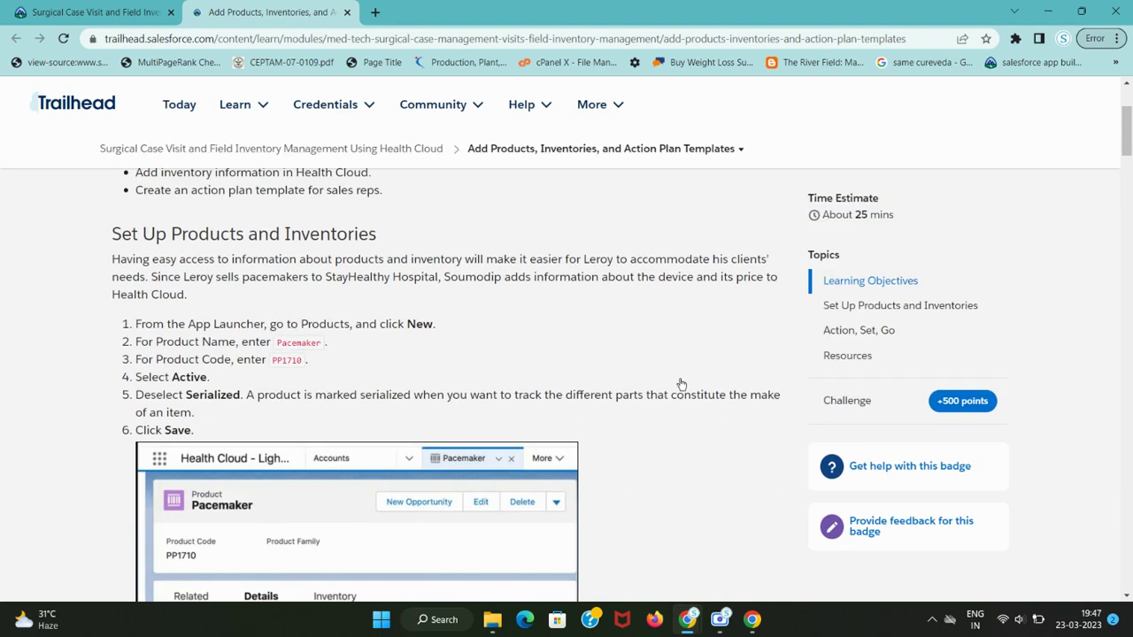
scroll(652, 354, down, 5)
scroll(644, 374, down, 6)
scroll(644, 374, down, 4)
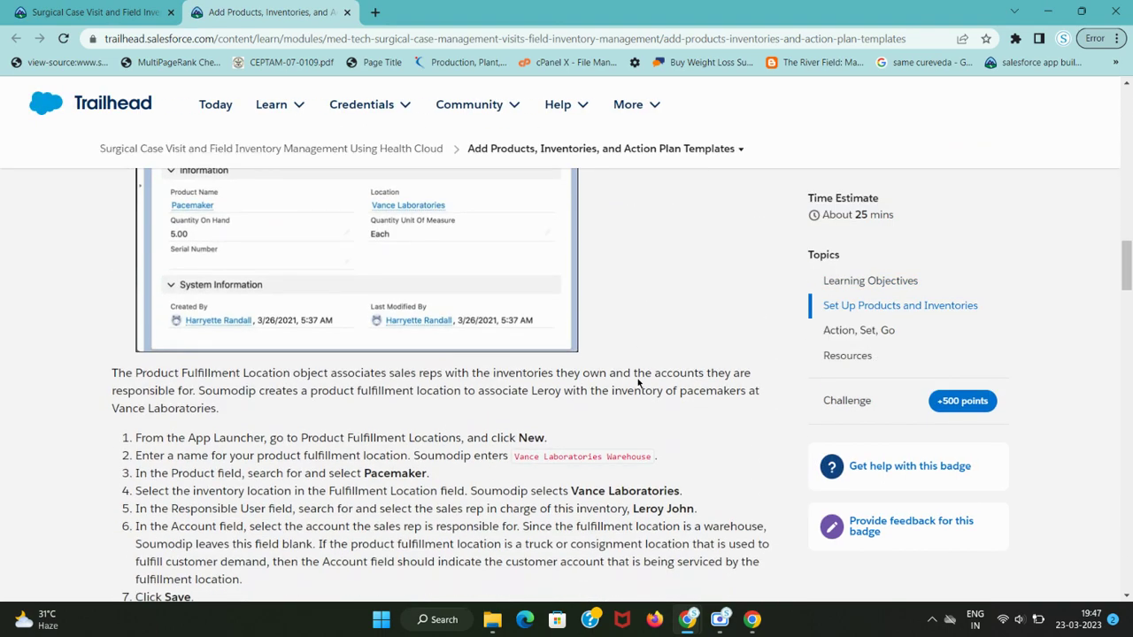
scroll(639, 377, down, 4)
scroll(637, 378, down, 4)
scroll(636, 378, down, 5)
scroll(636, 378, down, 4)
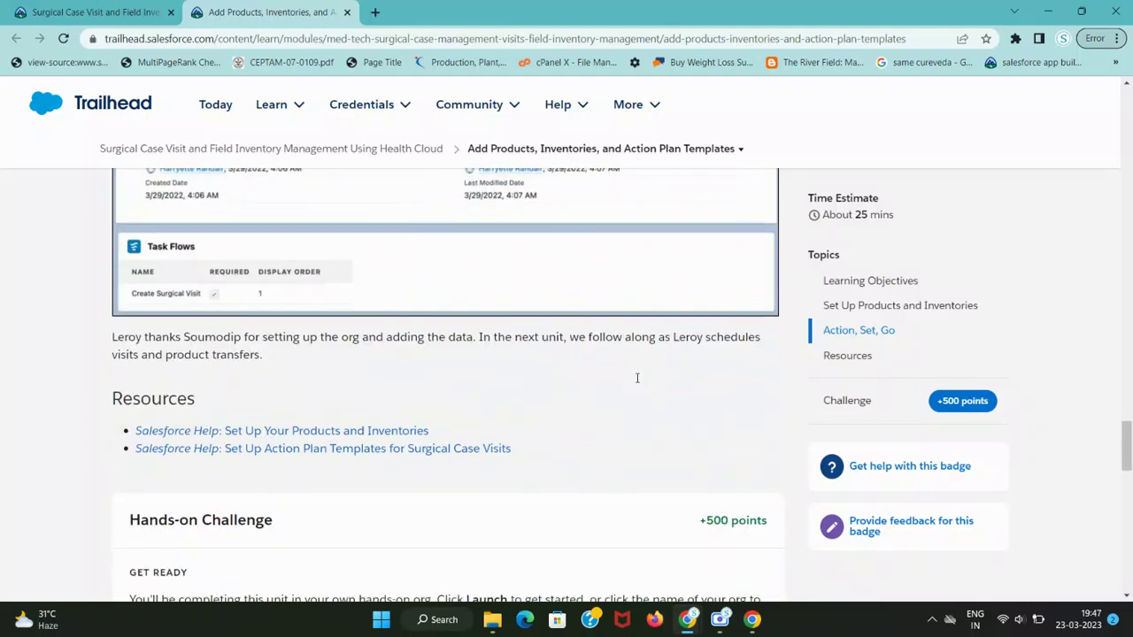
scroll(637, 378, down, 5)
scroll(637, 379, down, 3)
scroll(637, 381, down, 3)
scroll(637, 383, down, 3)
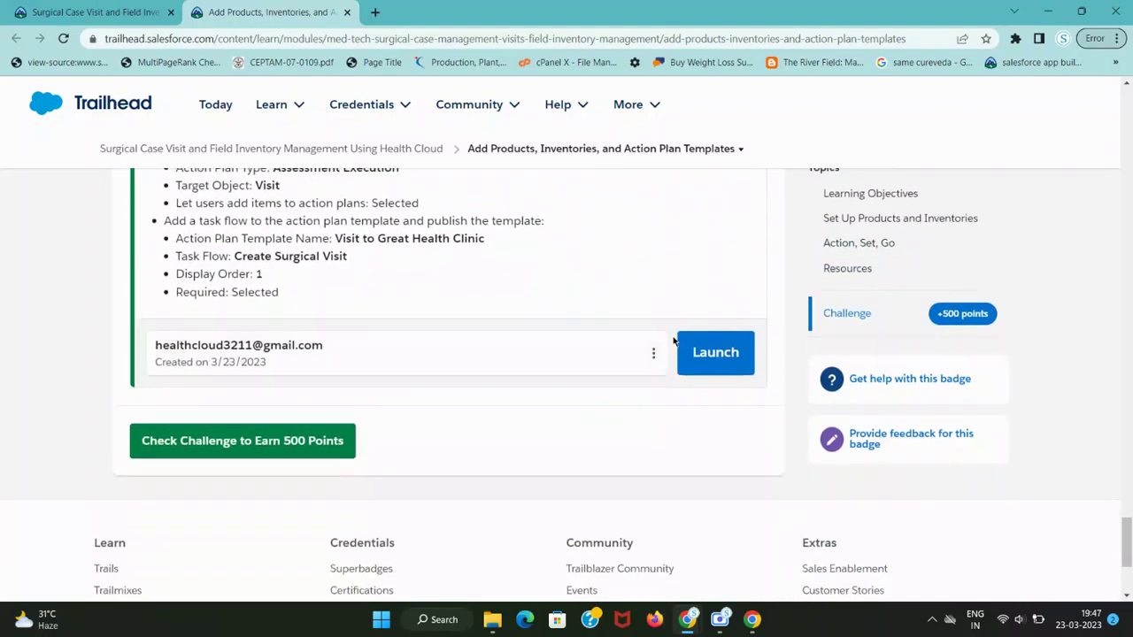
click(715, 352)
- Select the word 'product' in the unit text to use as a search term
scroll(531, 387, up, 4)
scroll(531, 388, up, 3)
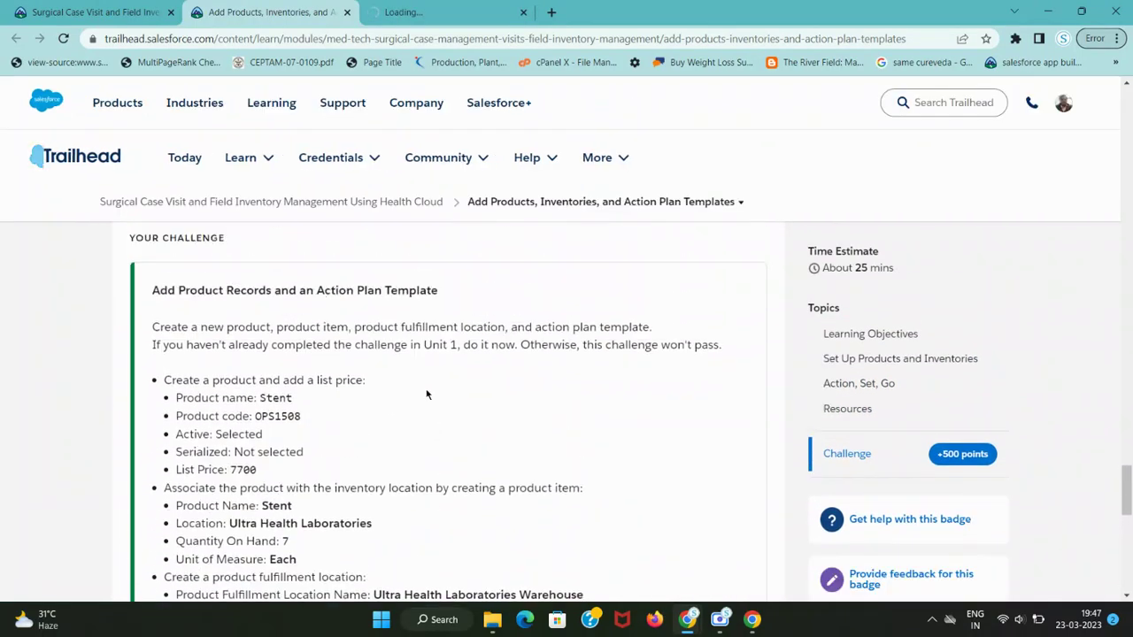
drag(195, 400, 376, 400)
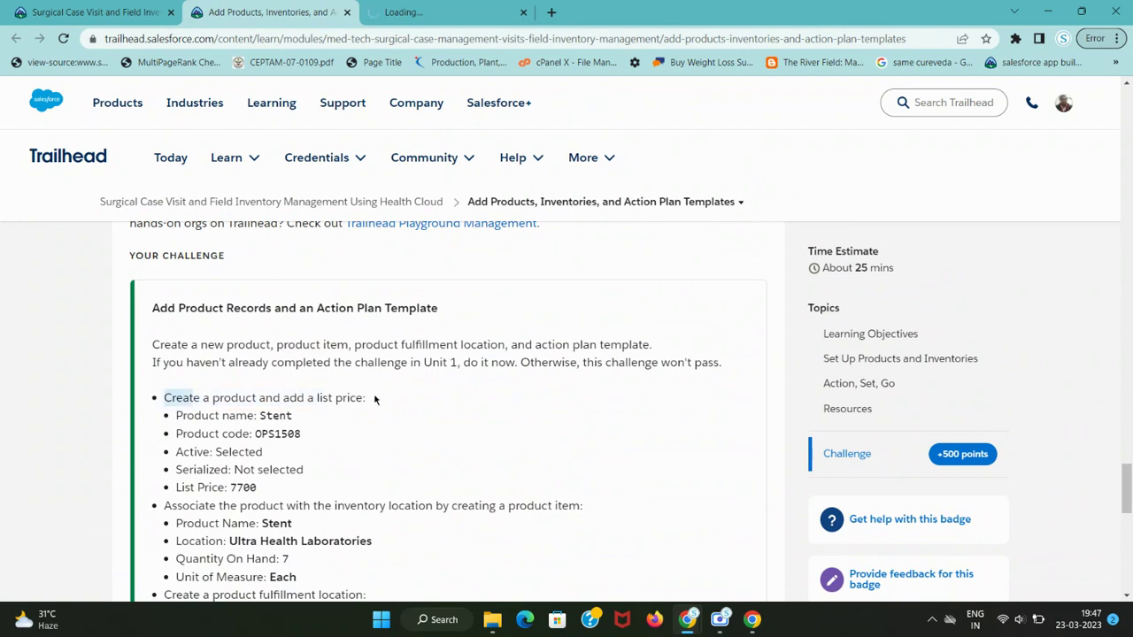
click(263, 399)
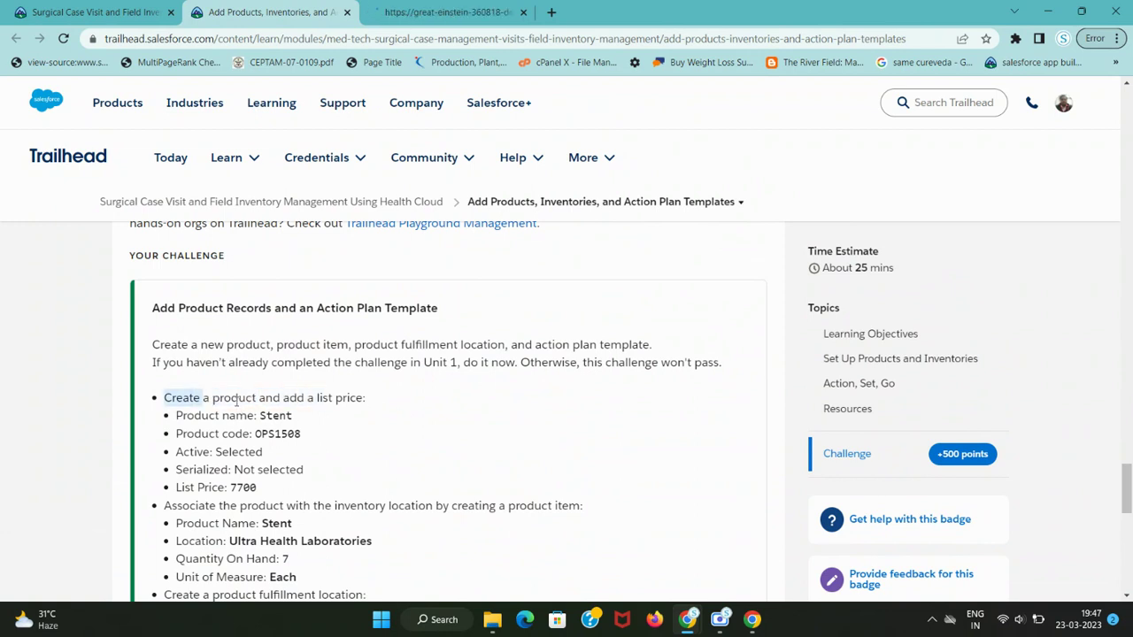
double_click(233, 399)
- Open the Products list in the org by searching 'product' in App Launcher
key(ctrl+Tab)
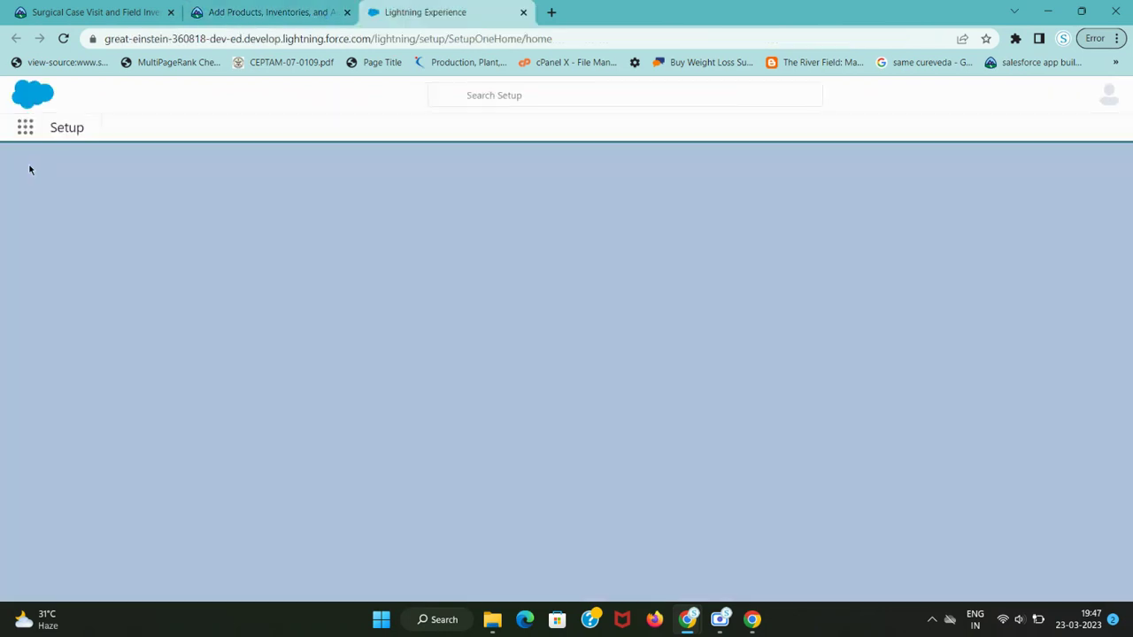
click(25, 129)
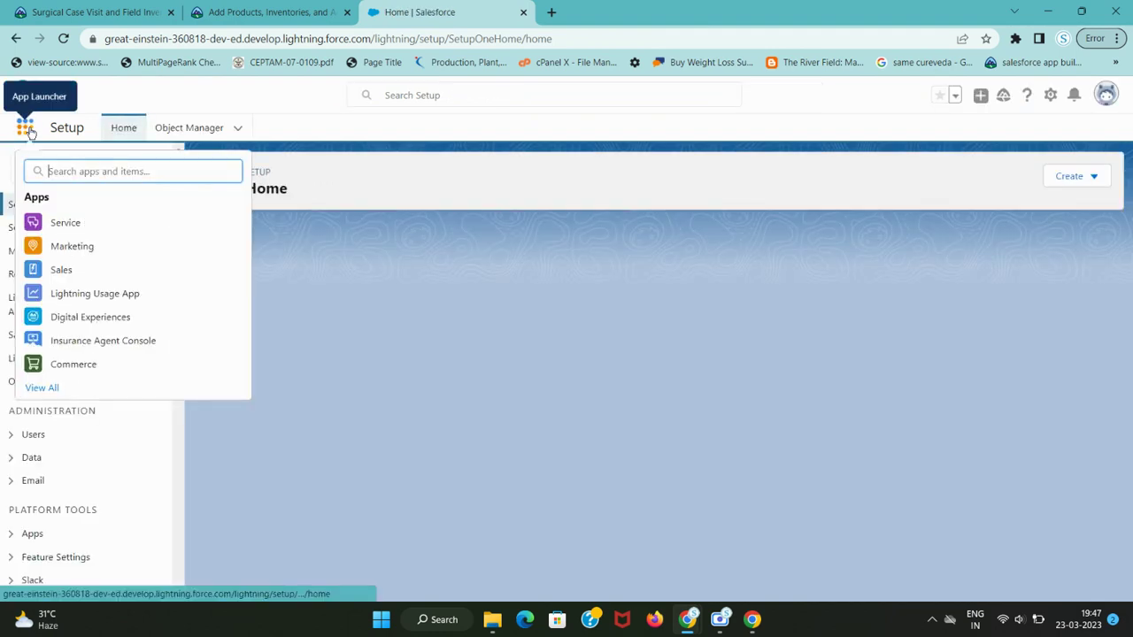
text(product)
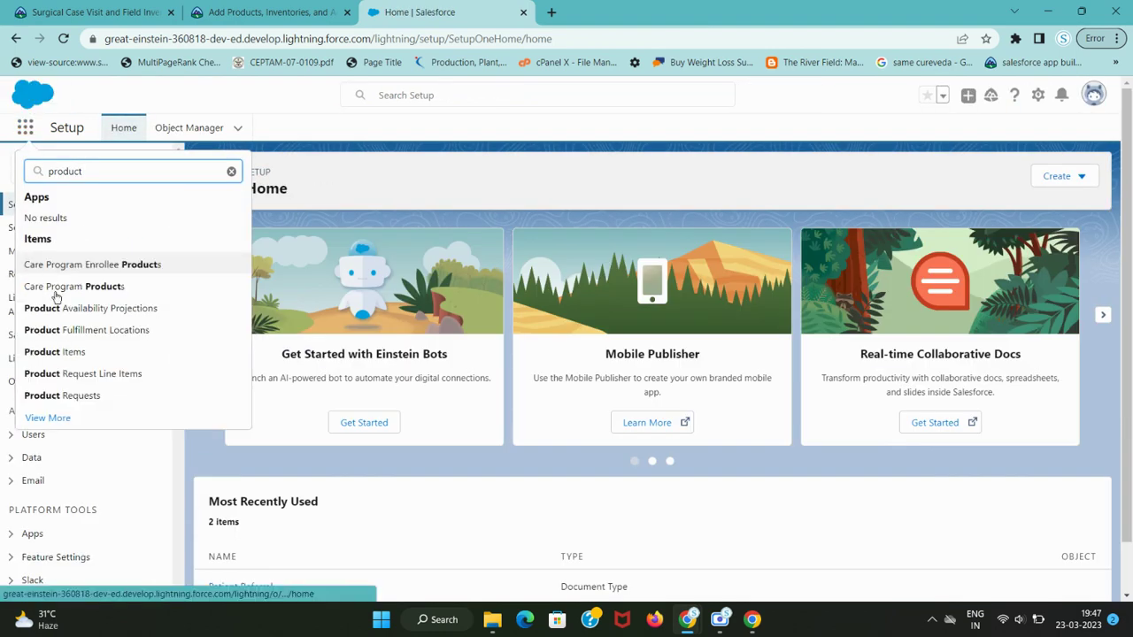
click(38, 420)
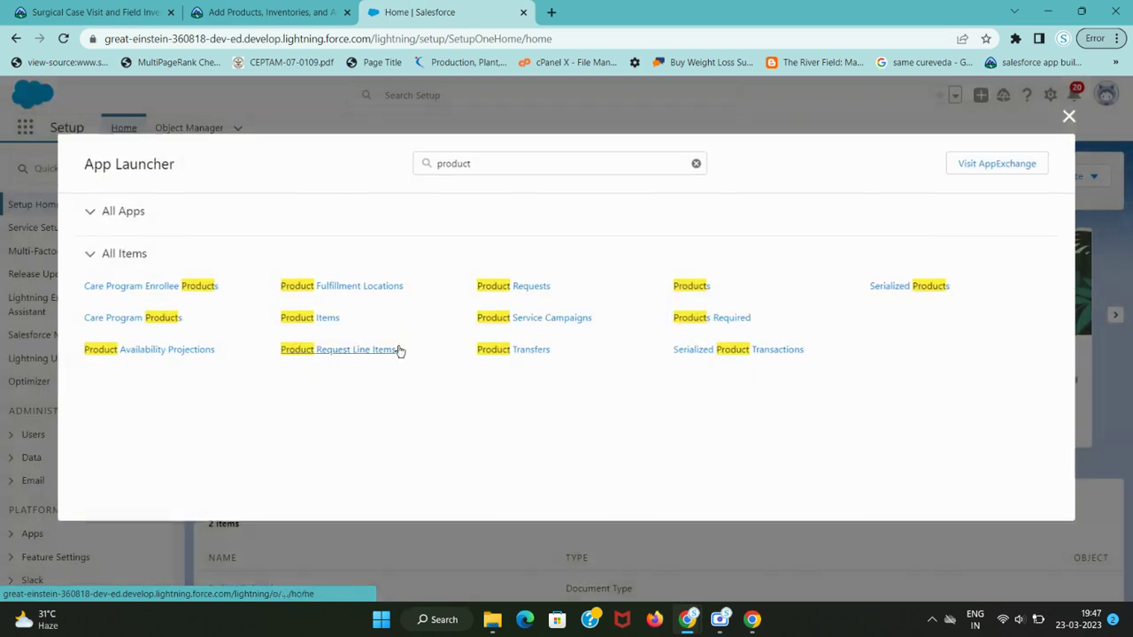
click(698, 286)
- Review the challenge instructions and select the product name Stent
key(ctrl+shift+Tab)
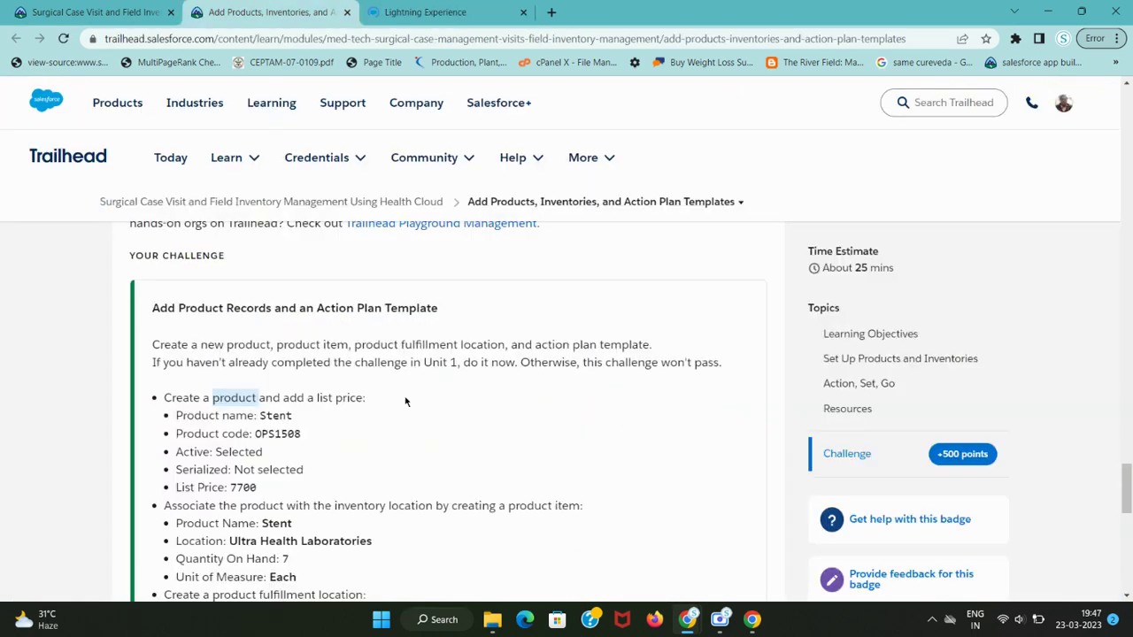
double_click(275, 415)
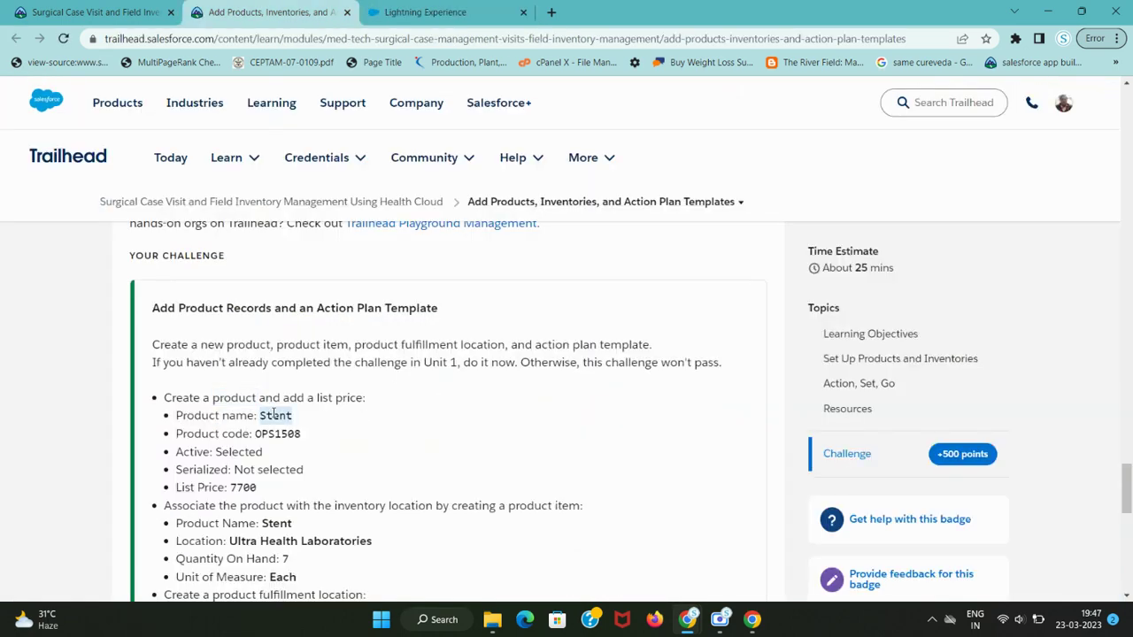
scroll(429, 425, down, 3)
key(ctrl+Tab)
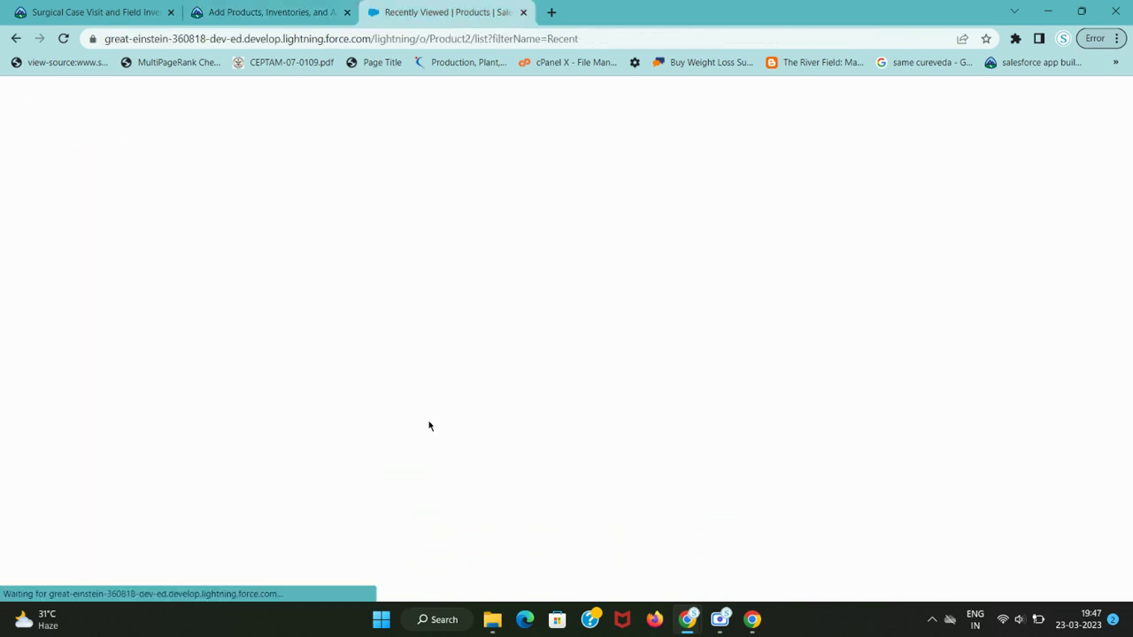
key(ctrl+shift+Tab)
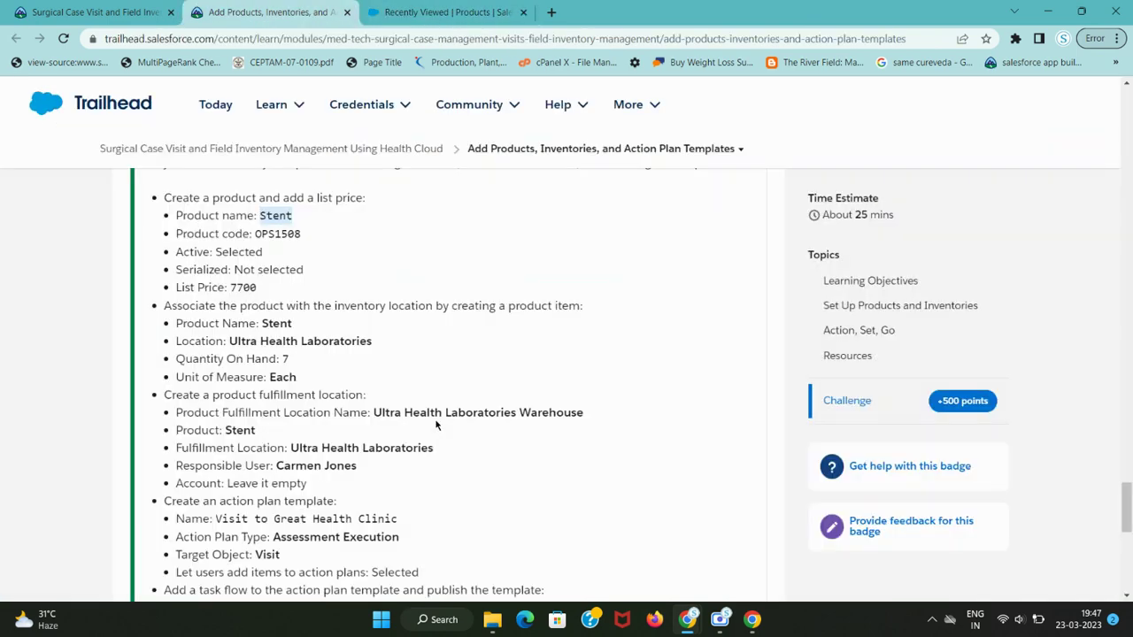
scroll(435, 424, down, 1)
scroll(436, 424, down, 1)
scroll(436, 425, down, 1)
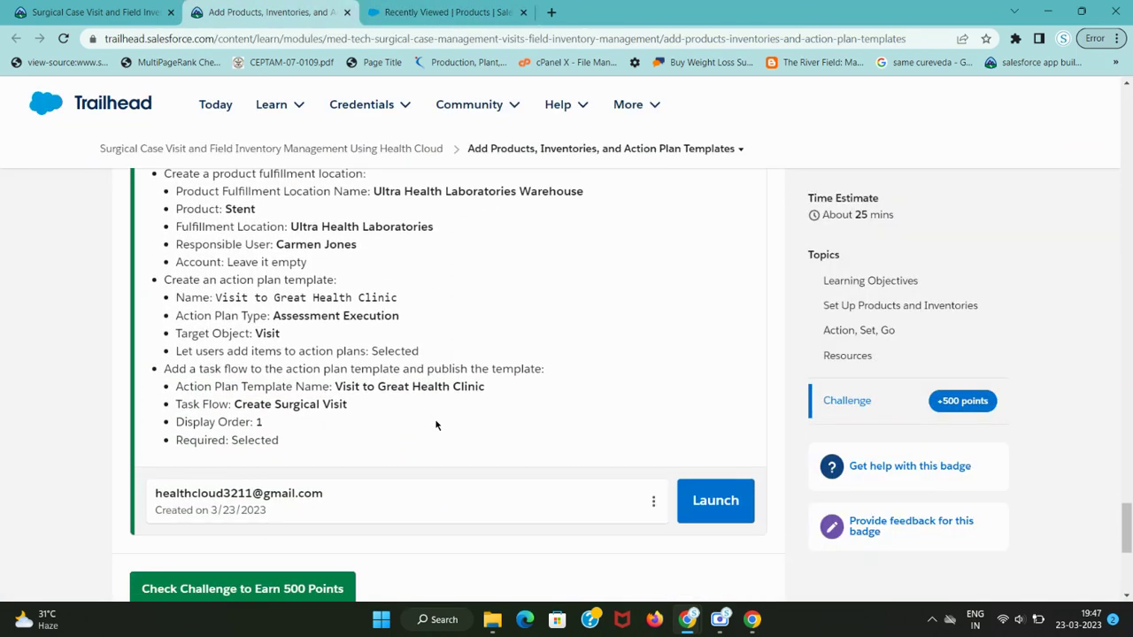
scroll(435, 425, up, 2)
scroll(435, 425, up, 2)
- Start a new product named Stent with product code OPS1508
key(ctrl+Tab)
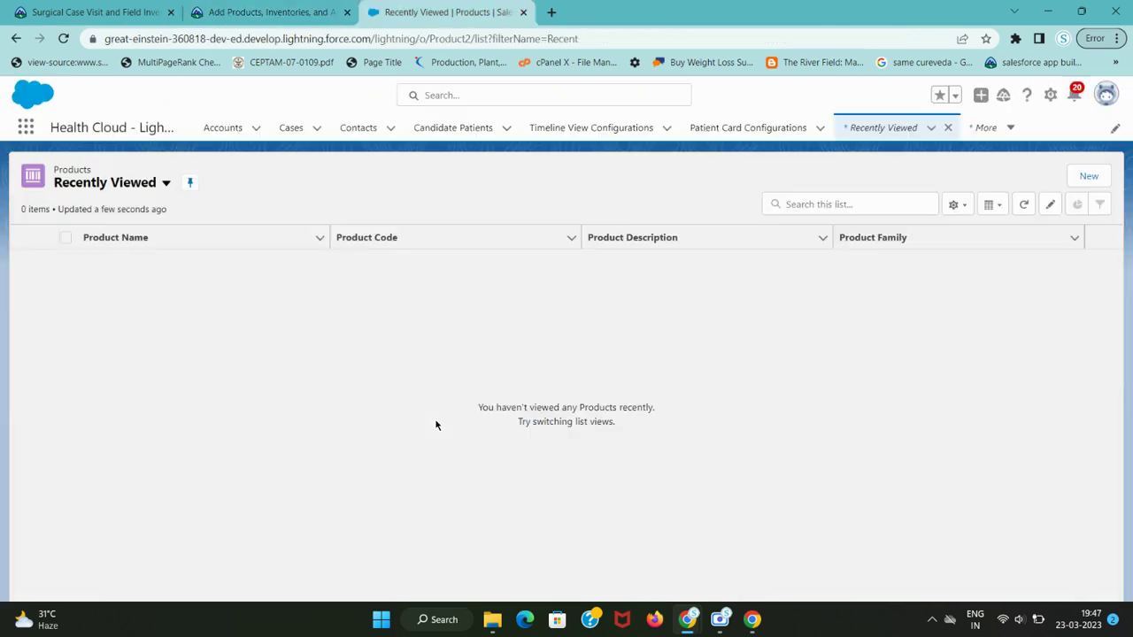
click(1087, 176)
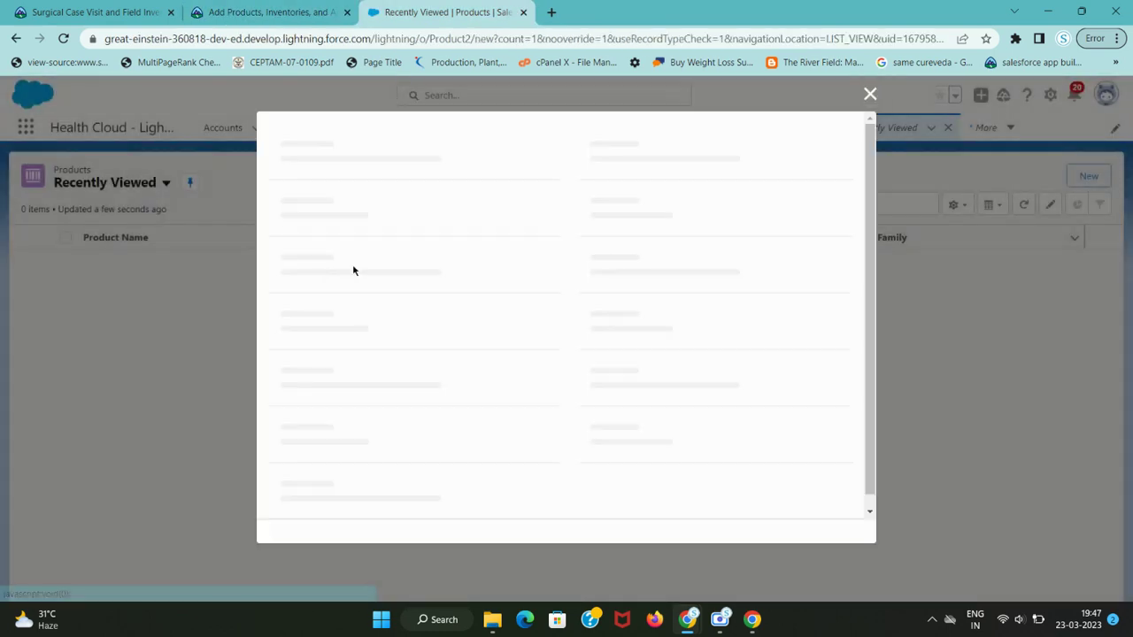
text(Stent)
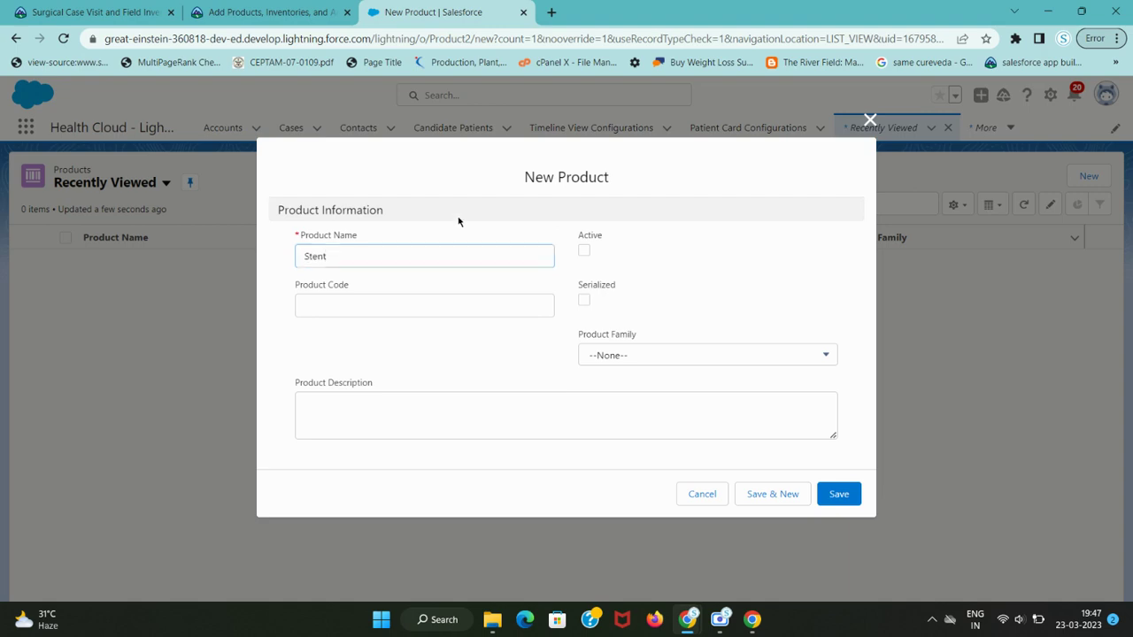
key(ctrl+shift+Tab)
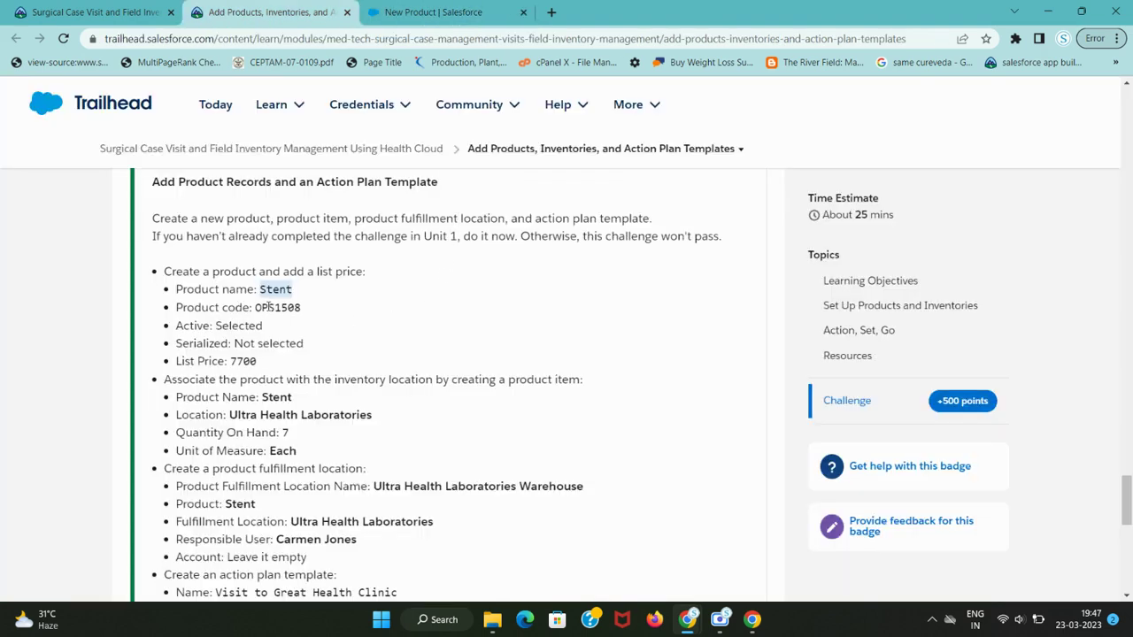
double_click(269, 307)
key(ctrl+c)
key(ctrl+Tab)
click(372, 301)
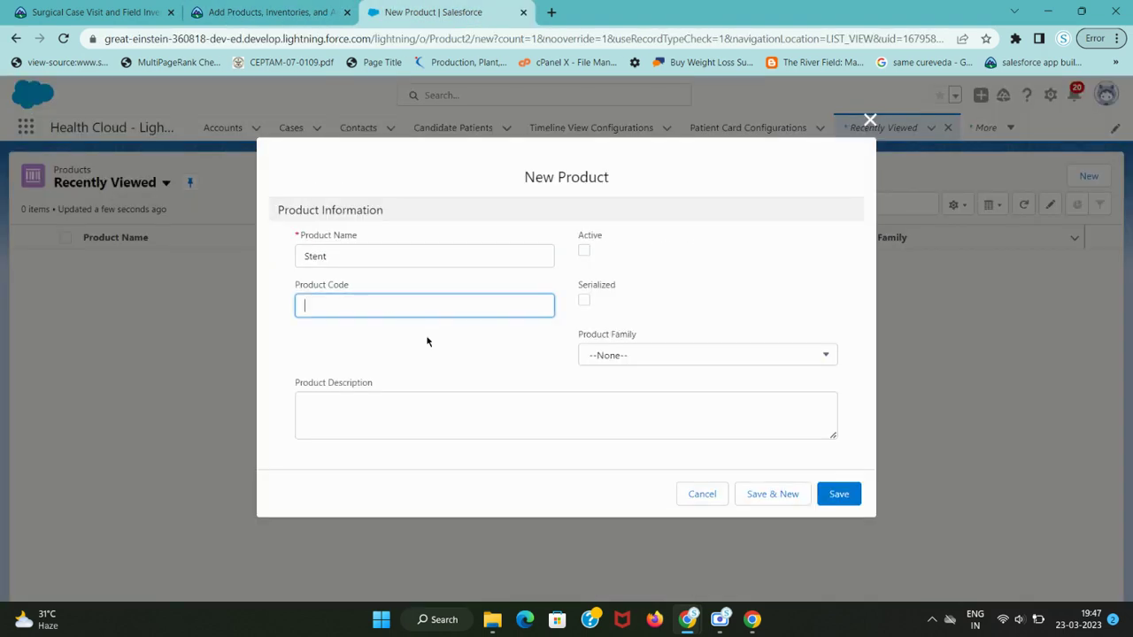
key(ctrl+v)
- Mark Stent as Active, leave Serialized unchecked, and save the product
key(ctrl+shift+Tab)
double_click(232, 326)
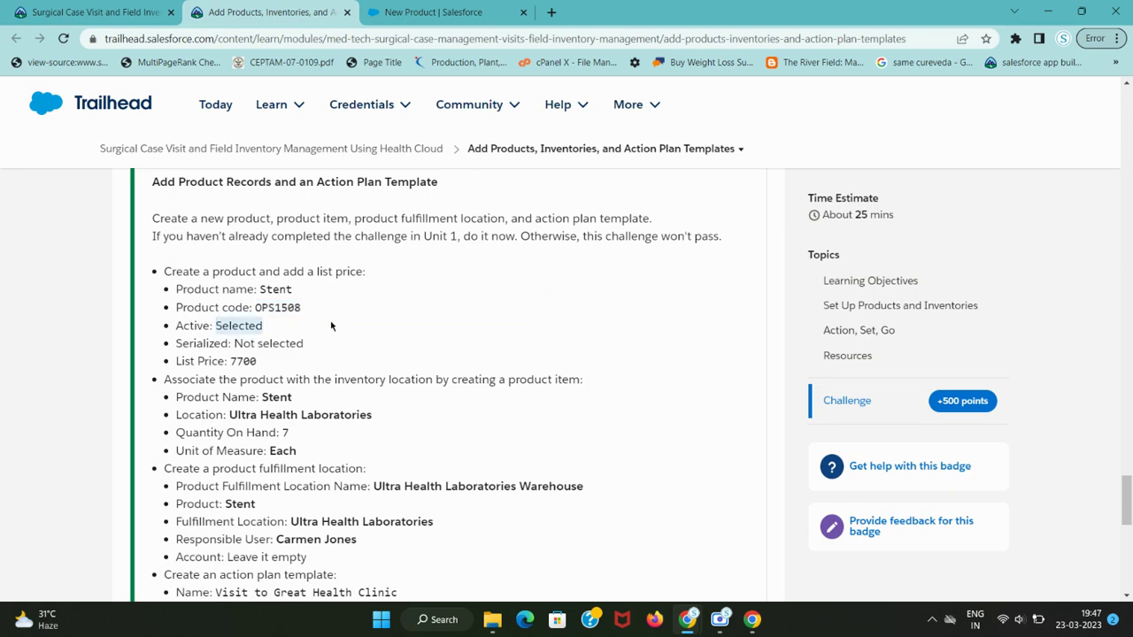
key(ctrl+Tab)
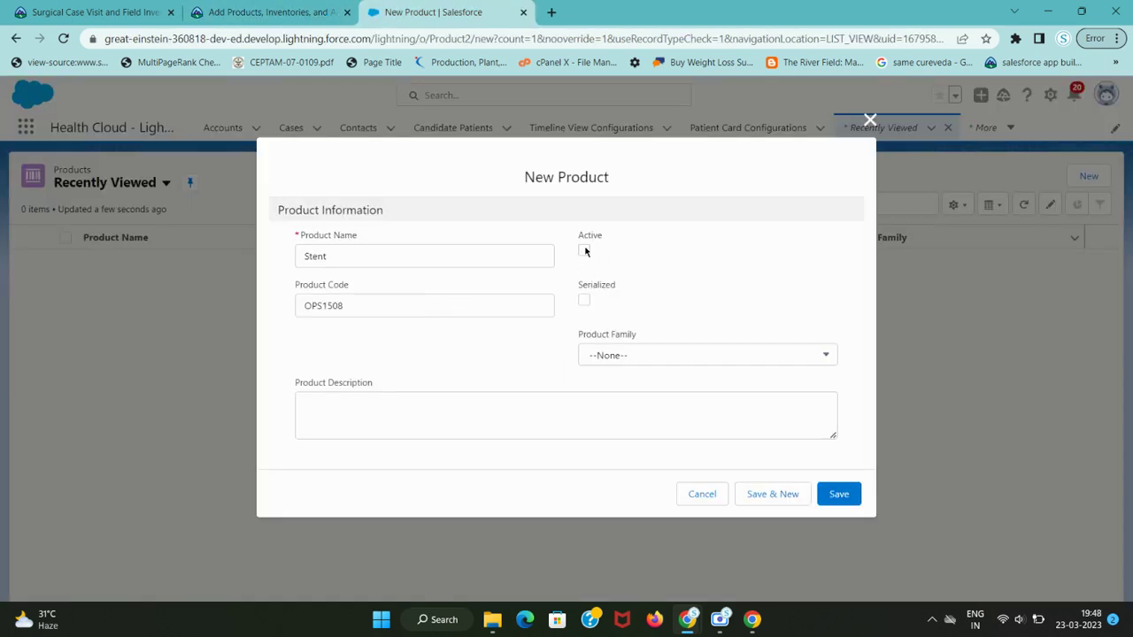
click(584, 251)
key(ctrl+shift+Tab)
drag(235, 344, 311, 346)
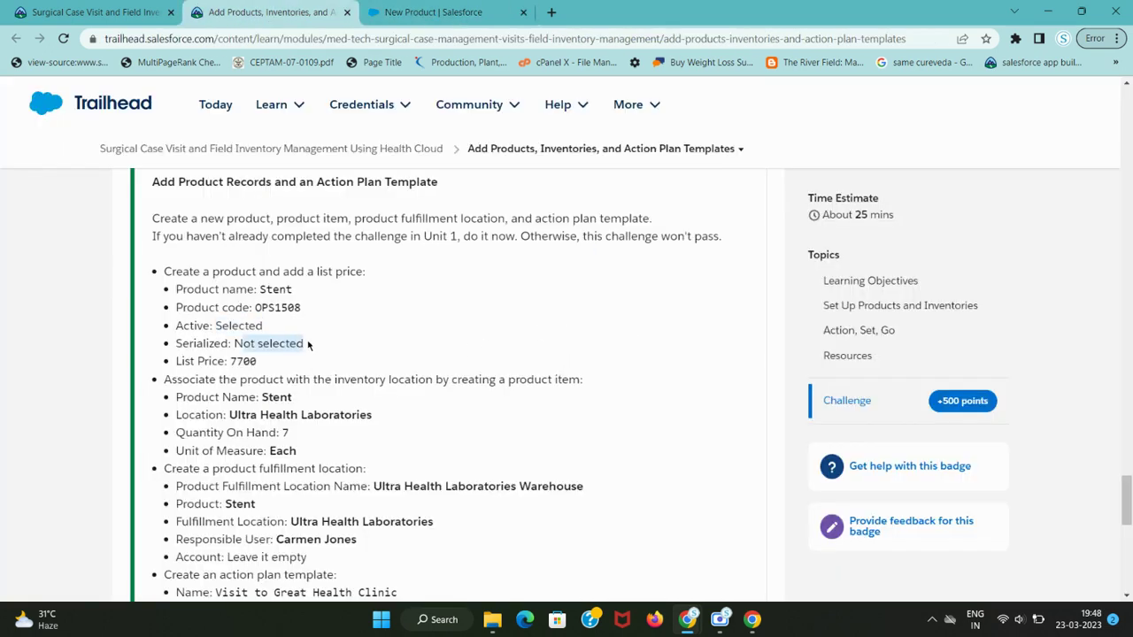
key(ctrl+Tab)
key(ctrl+shift+Tab)
double_click(239, 362)
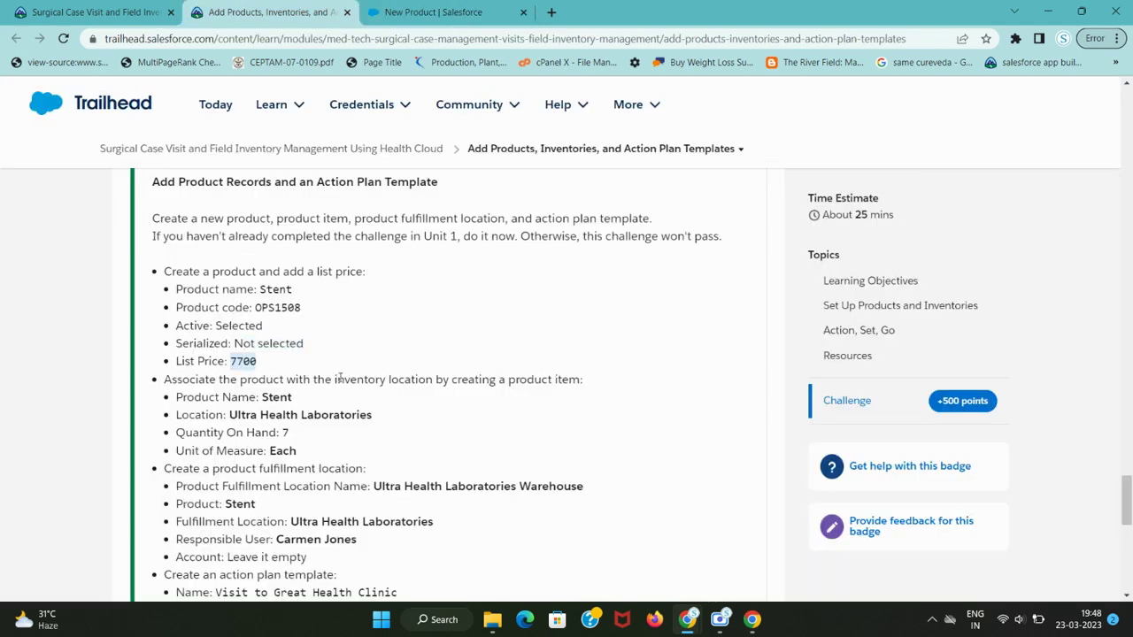
key(ctrl+Tab)
click(848, 495)
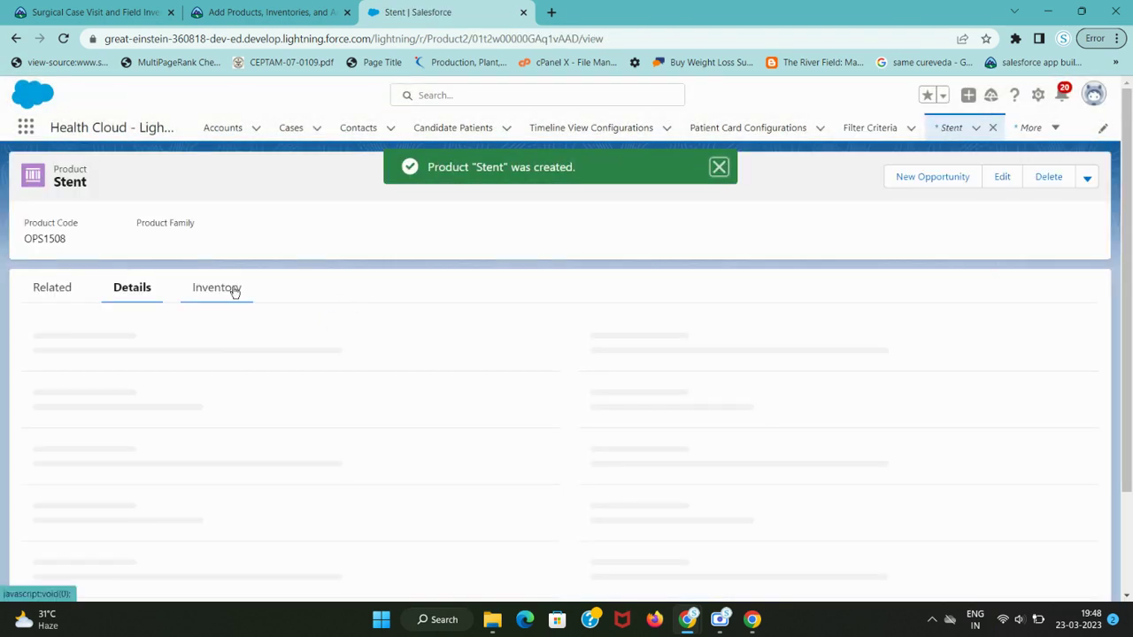
- Open the full Price Books list on the Stent product's Related tab
click(232, 290)
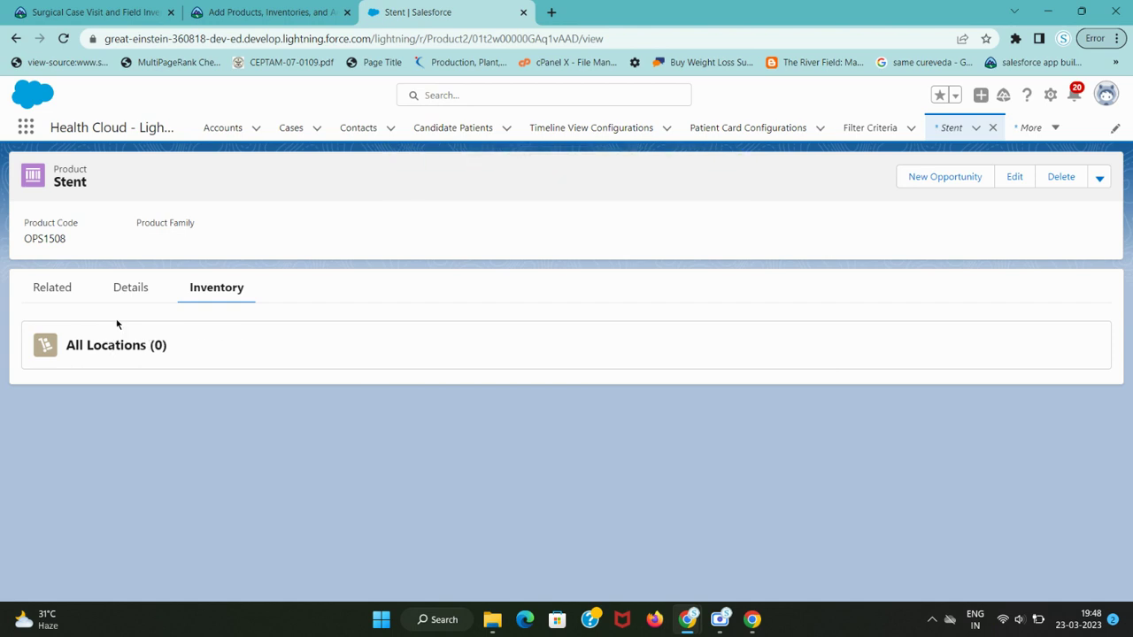
click(45, 288)
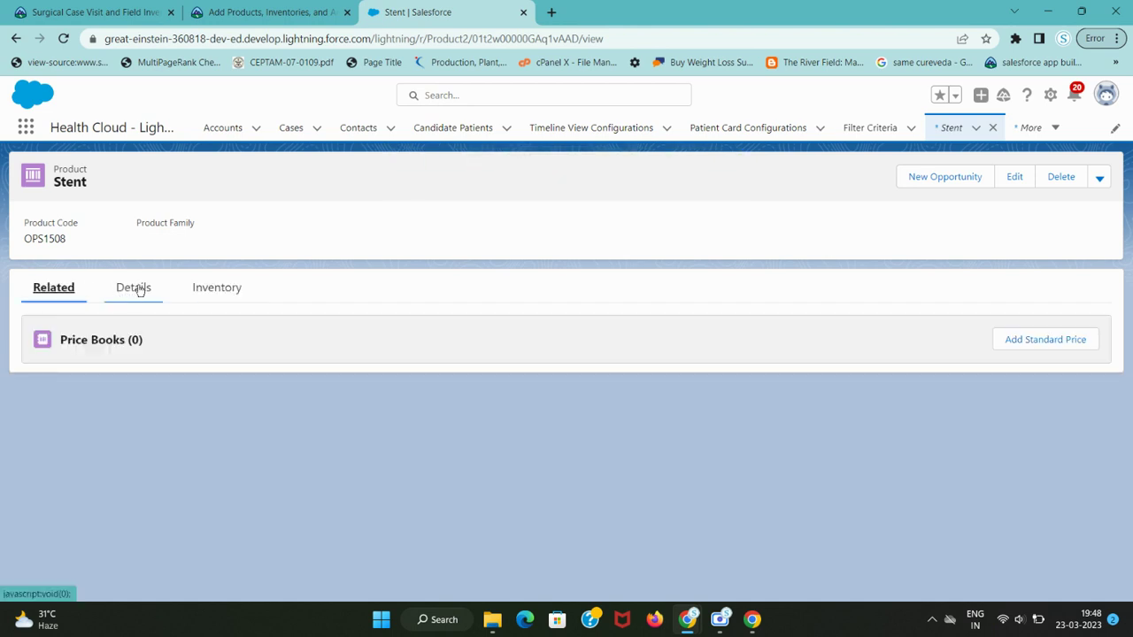
click(100, 344)
key(ctrl+shift+Tab)
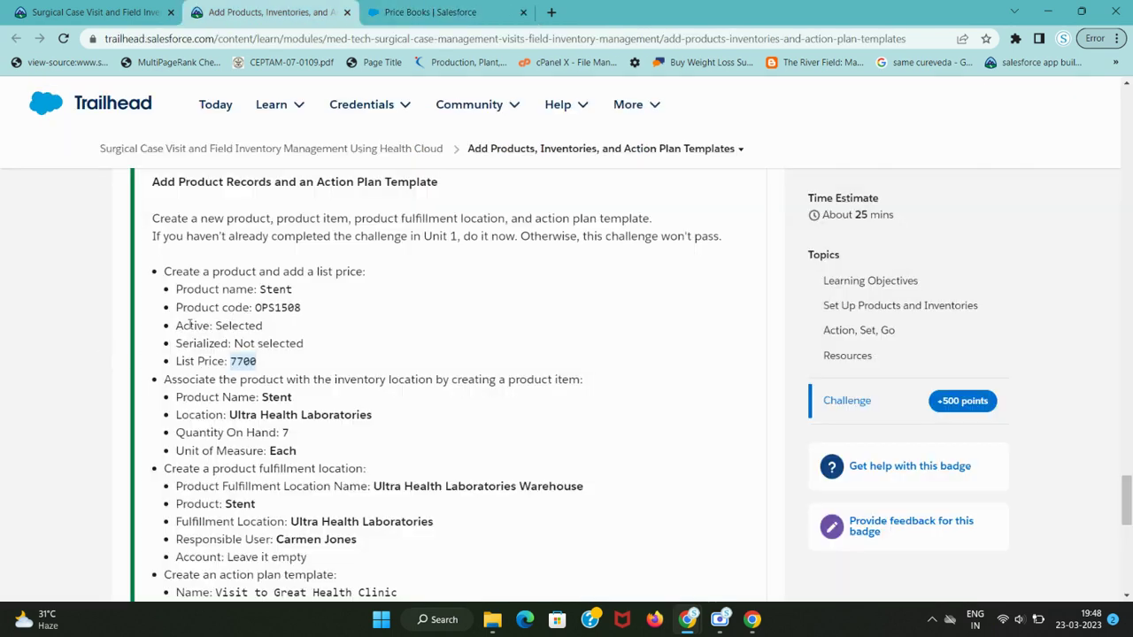
triple_click(281, 275)
key(ctrl+Tab)
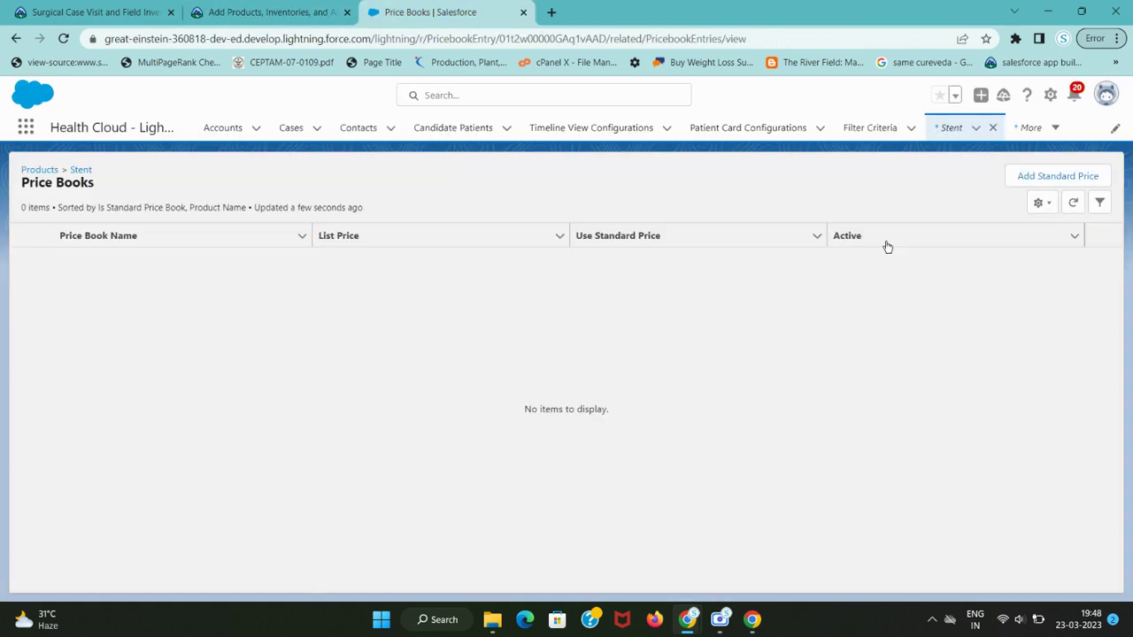
- Add a standard price of 7700 for Stent and save it
click(1055, 177)
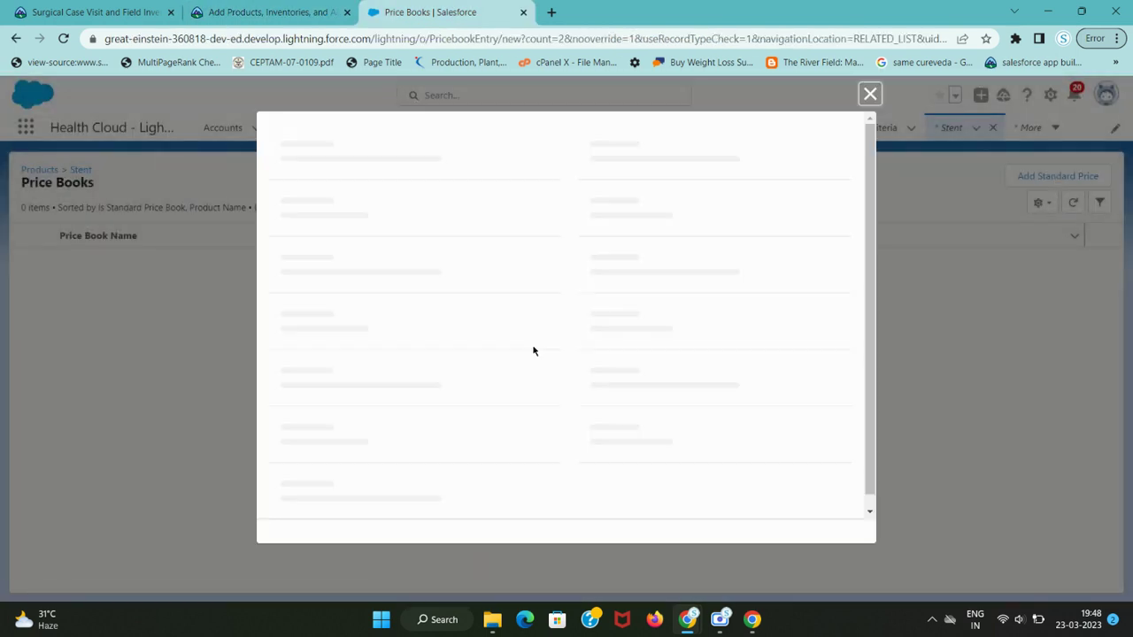
click(367, 387)
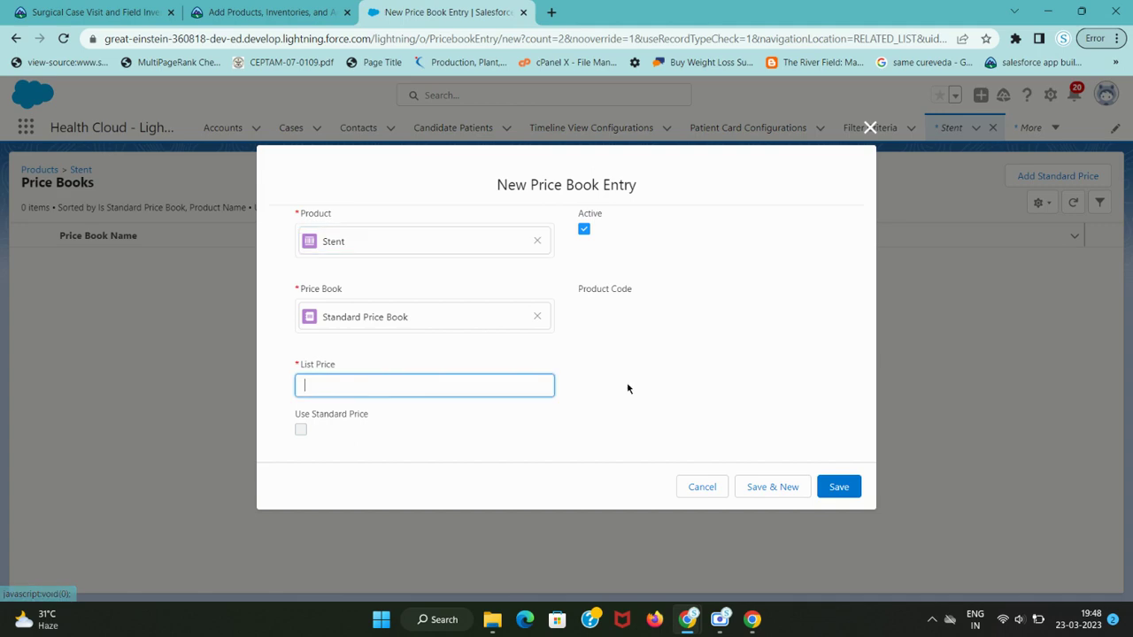
text(7700)
click(831, 487)
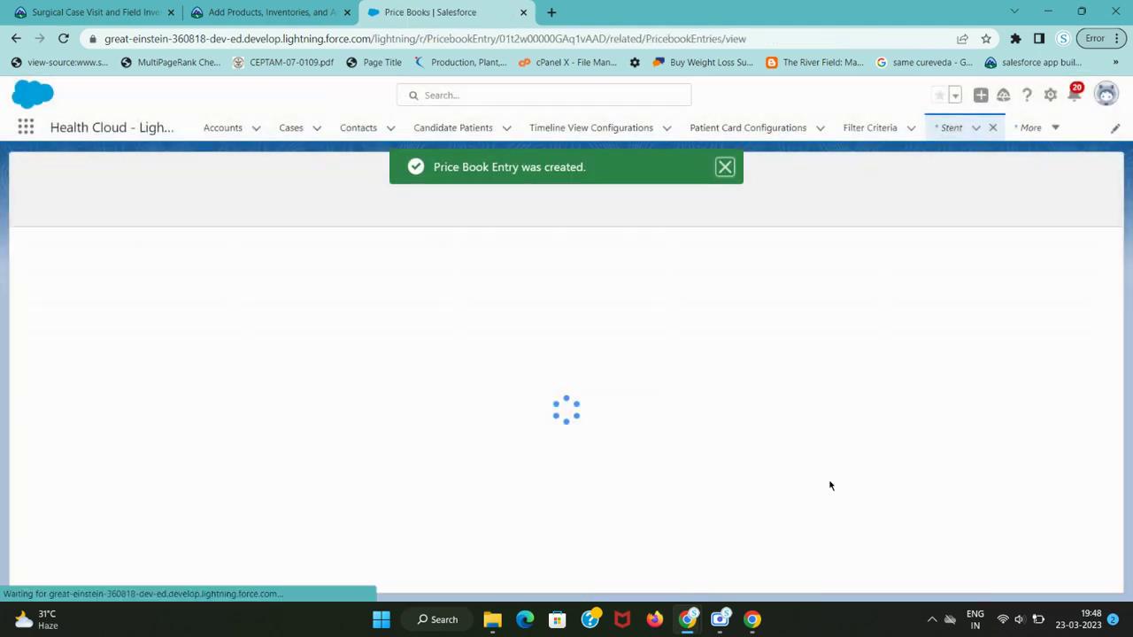
- Copy the words 'product item' from the challenge instructions
key(ctrl+shift+Tab)
drag(200, 379, 499, 383)
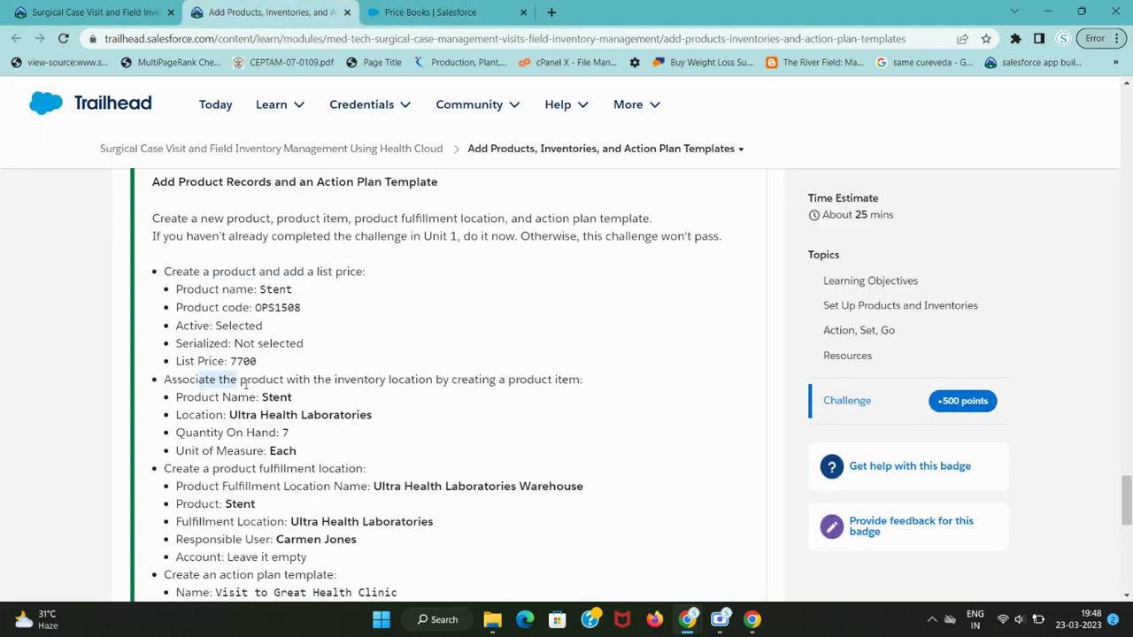
click(512, 378)
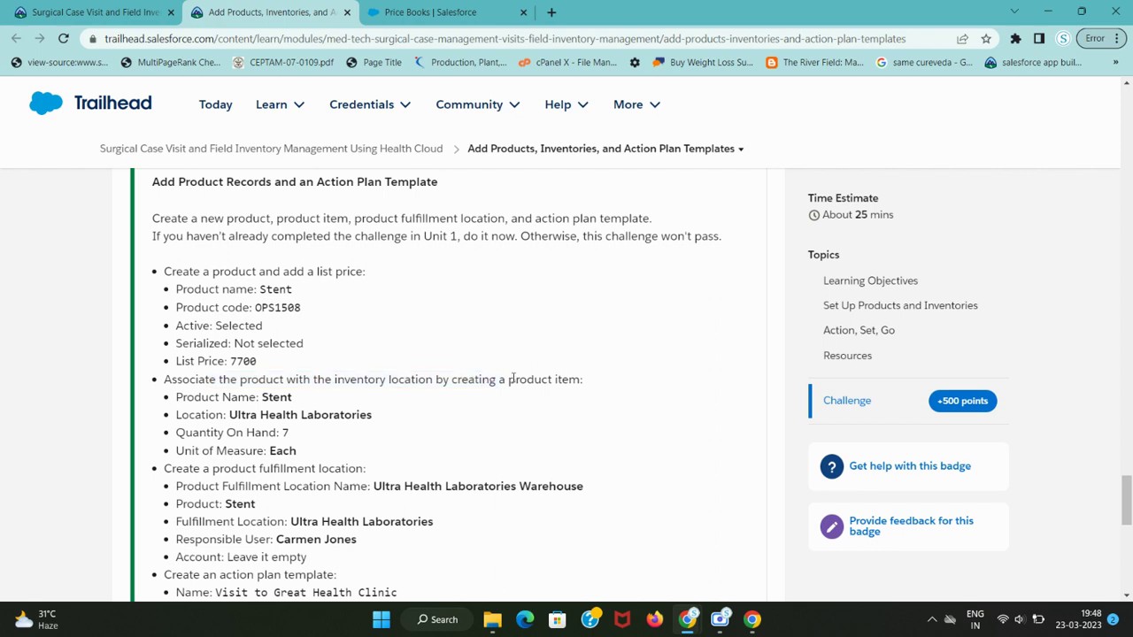
drag(508, 378, 580, 379)
key(ctrl+c)
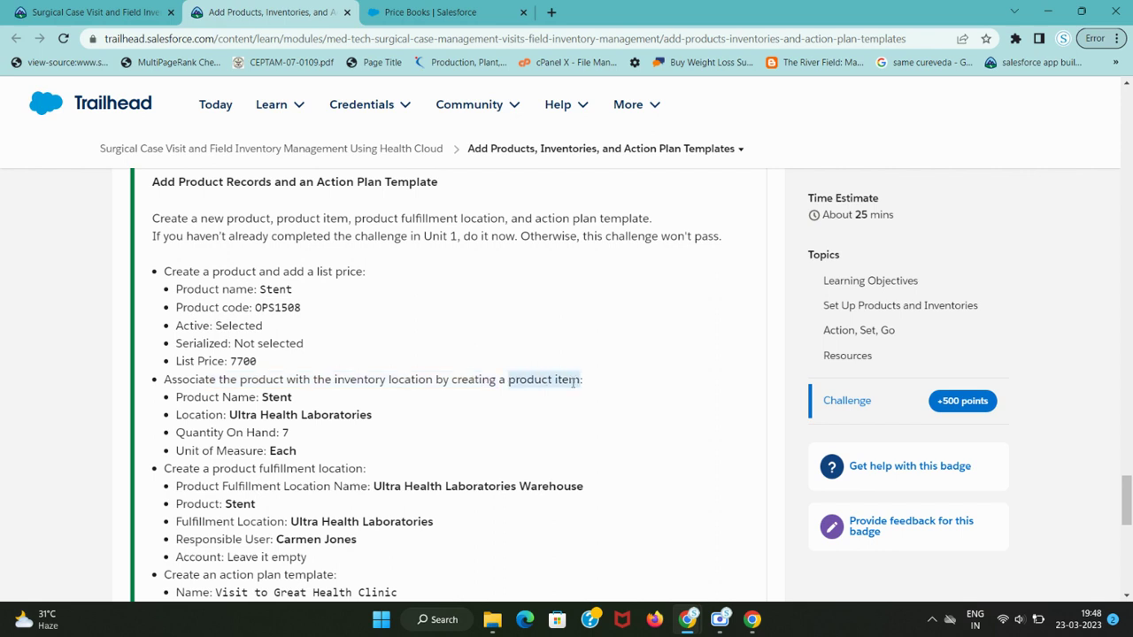
key(ctrl+Tab)
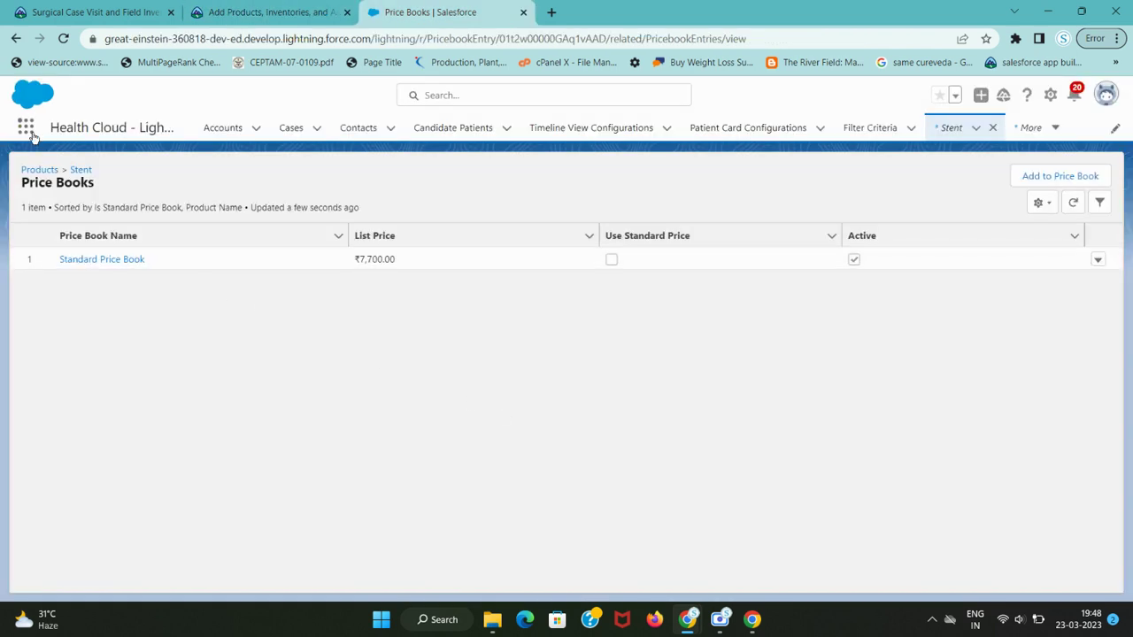
- Open the Product Items list via App Launcher search
click(25, 127)
key(ctrl+v)
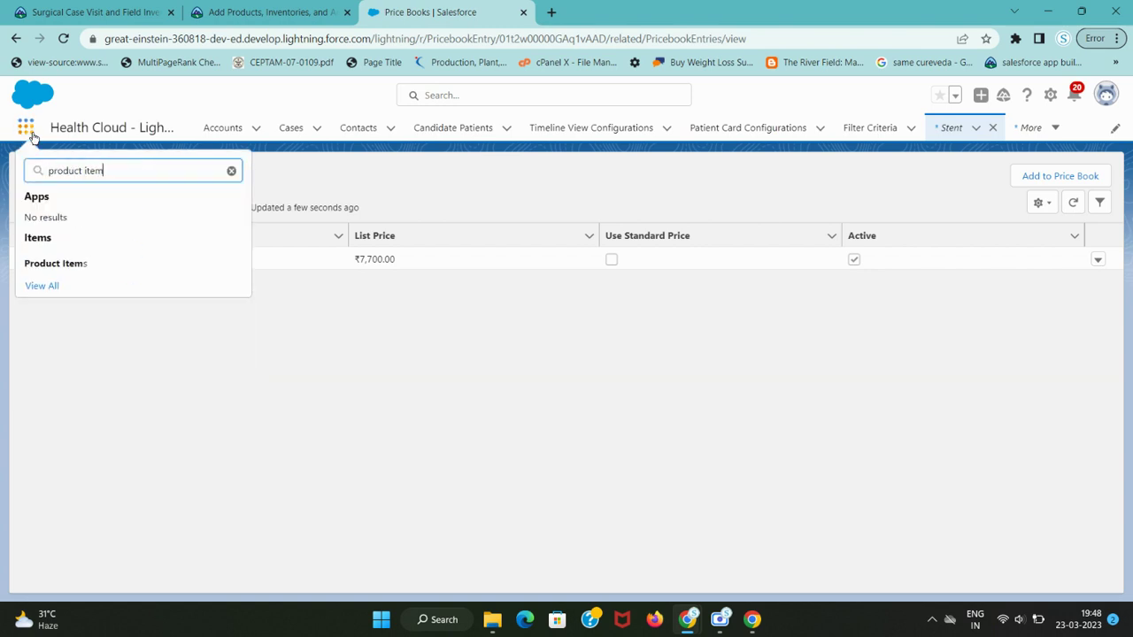
click(65, 272)
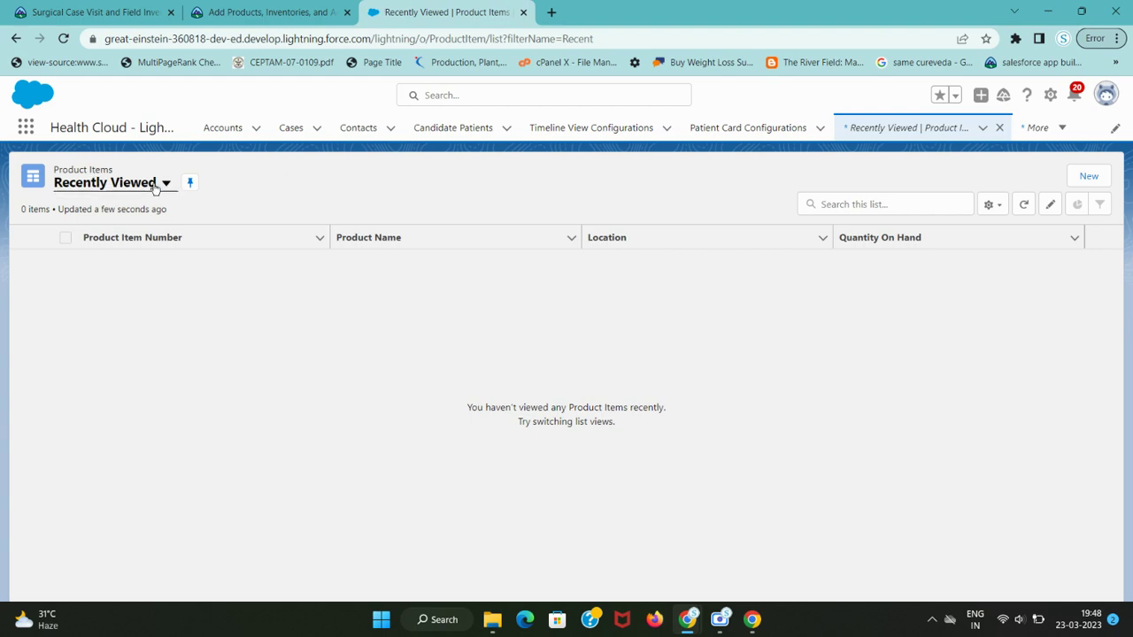
key(ctrl+shift+Tab)
double_click(275, 398)
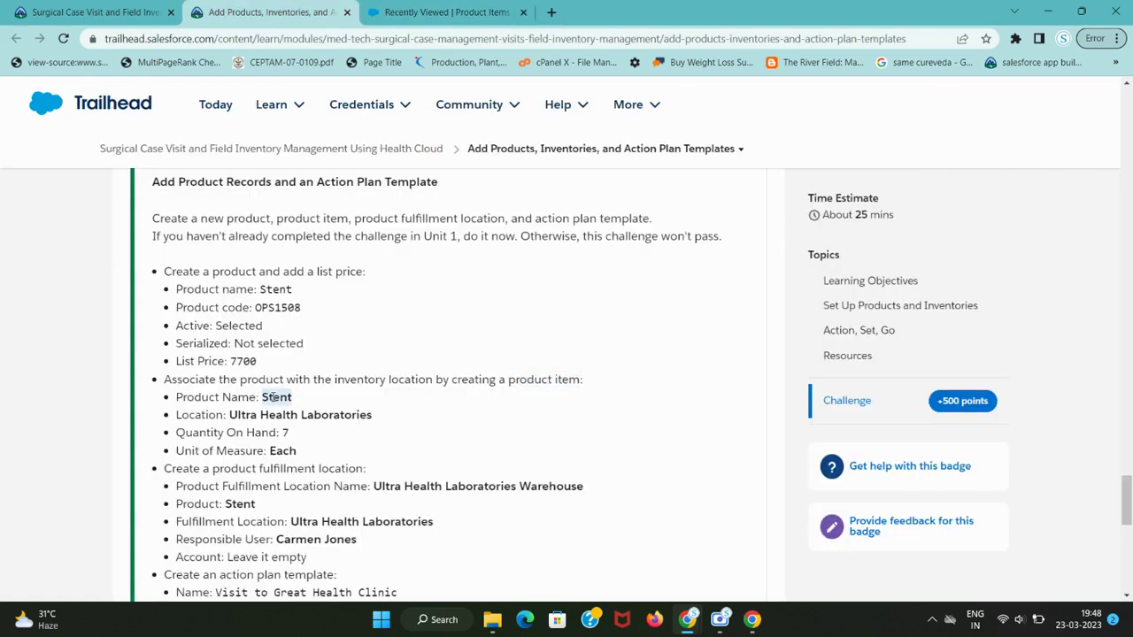
key(ctrl+Tab)
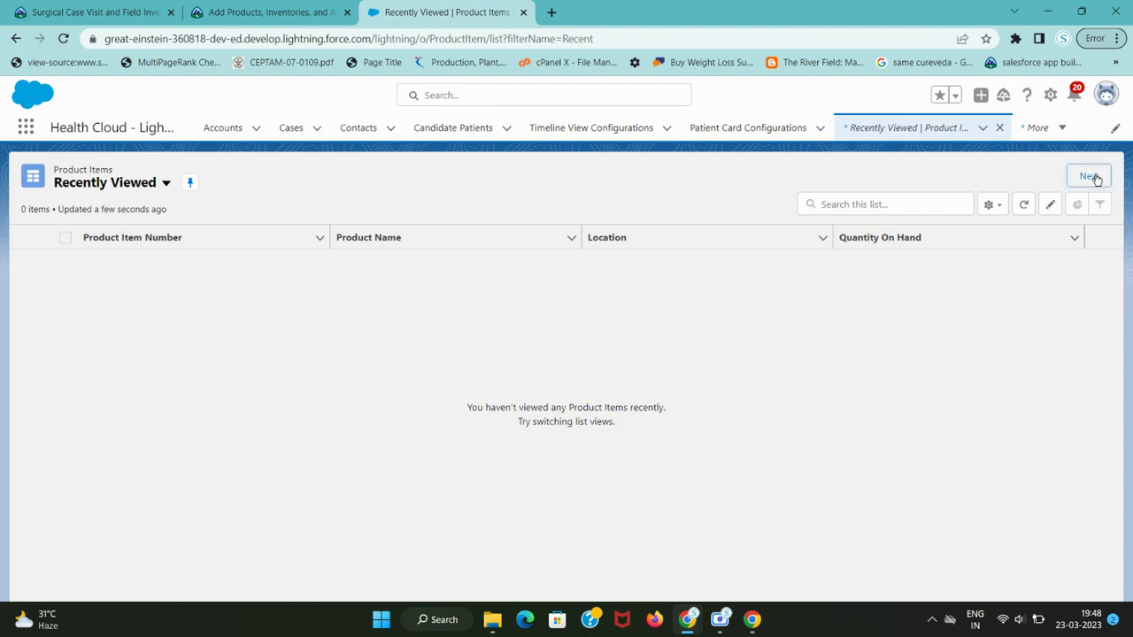
- Start a new product item with Stent as the product
click(1090, 176)
key(ctrl+shift+Tab)
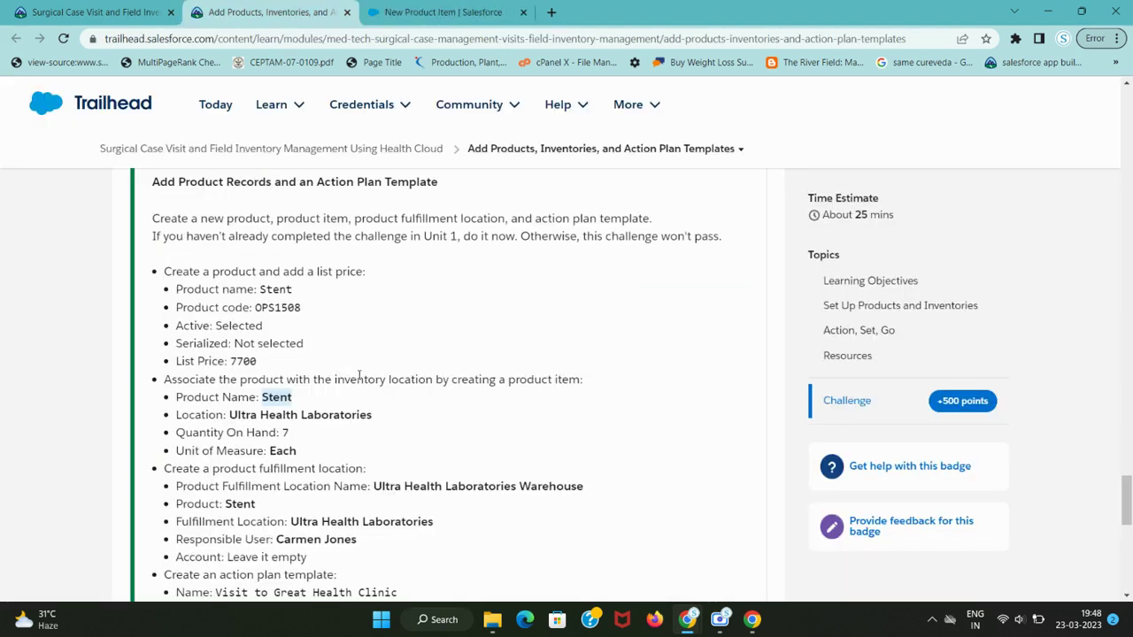
scroll(362, 380, down, 2)
key(ctrl+Tab)
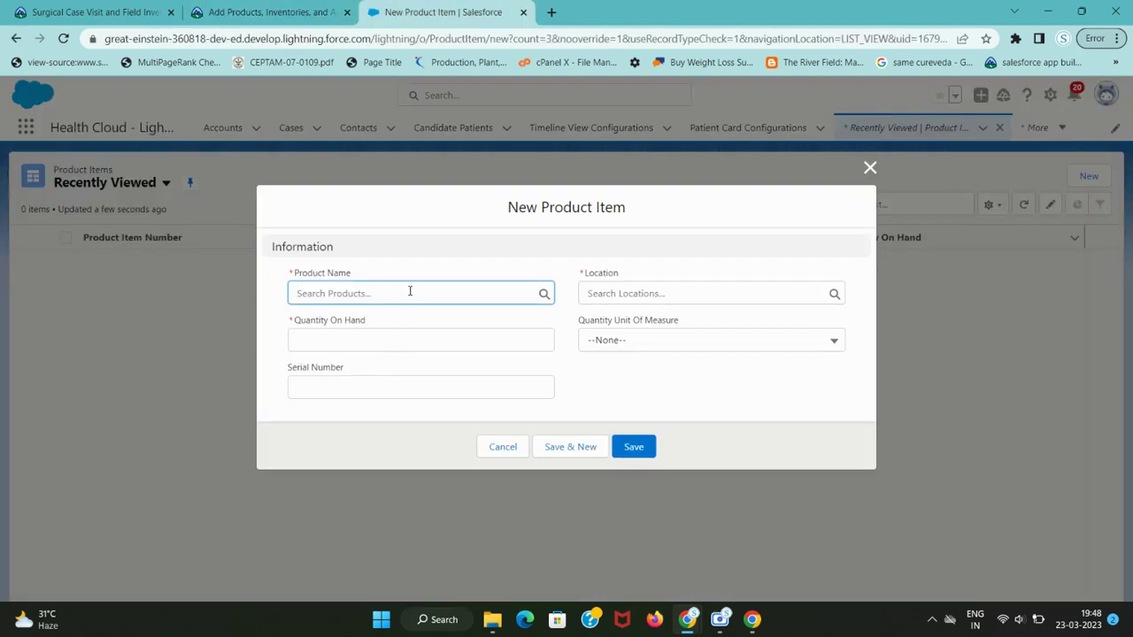
text(Stent)
click(351, 338)
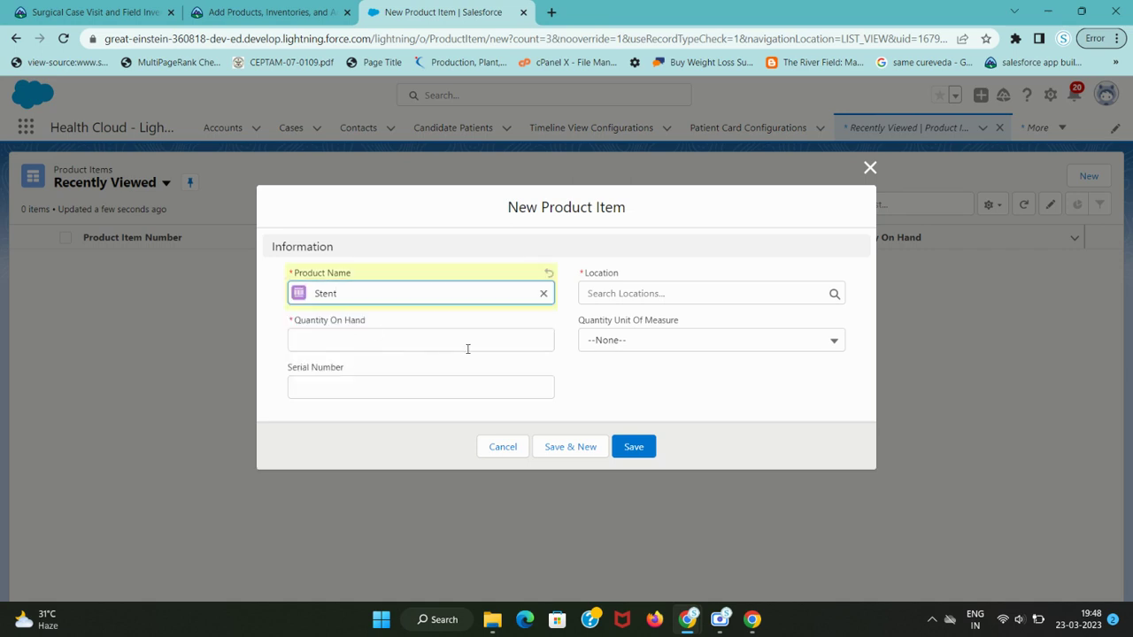
- Set the product item's location to Ultra Health Laboratories
key(ctrl+shift+Tab)
drag(229, 267, 393, 272)
key(ctrl+c)
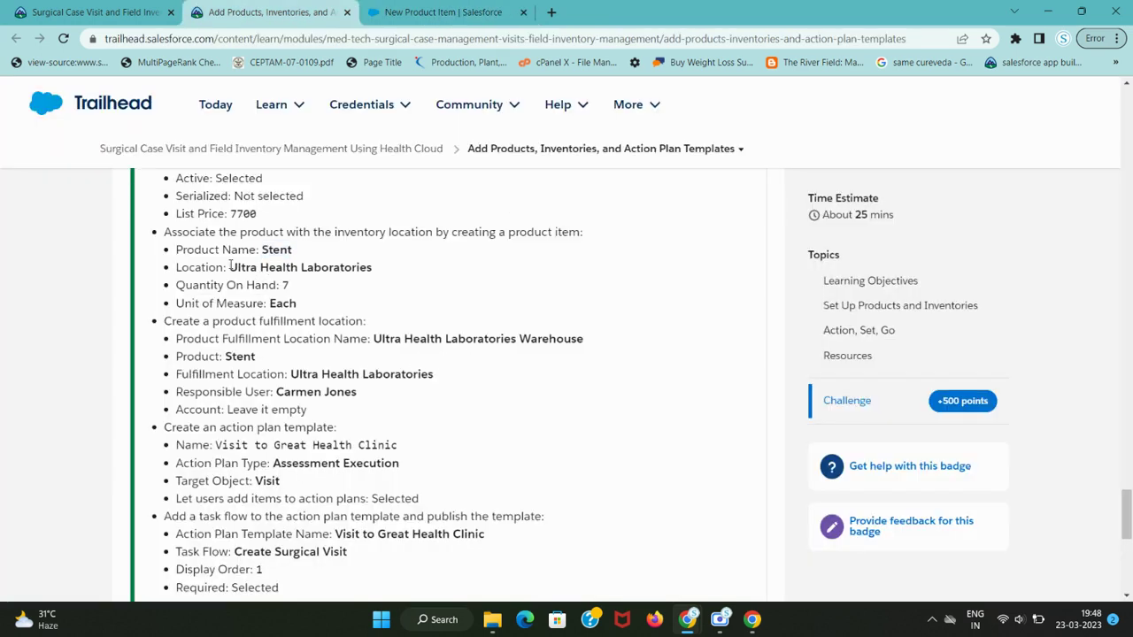
key(ctrl+Tab)
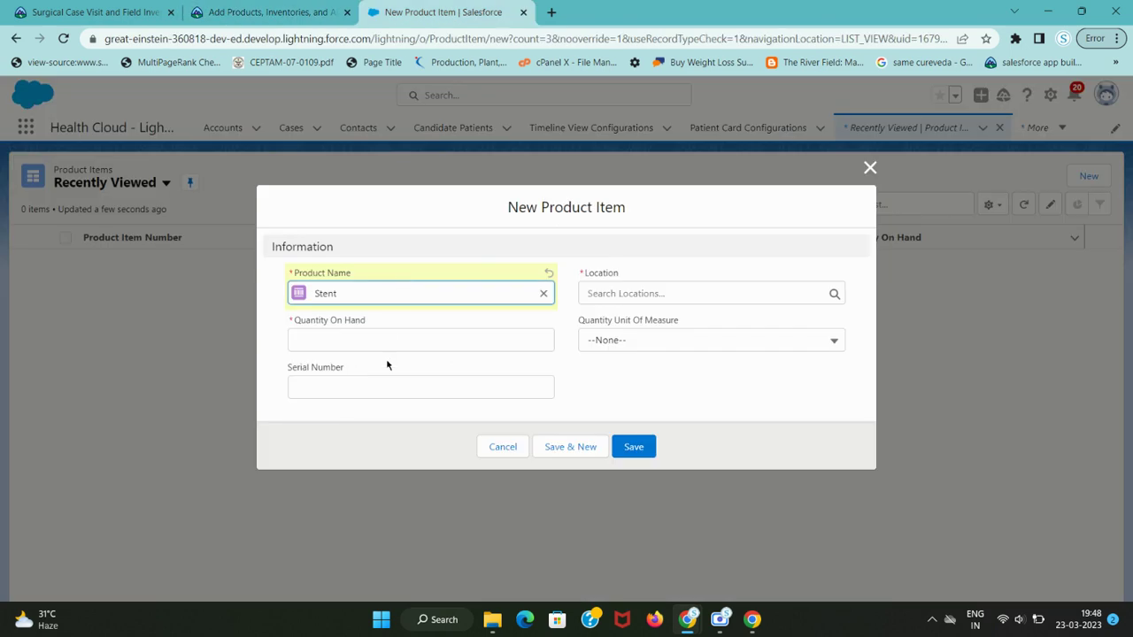
click(653, 293)
key(ctrl+v)
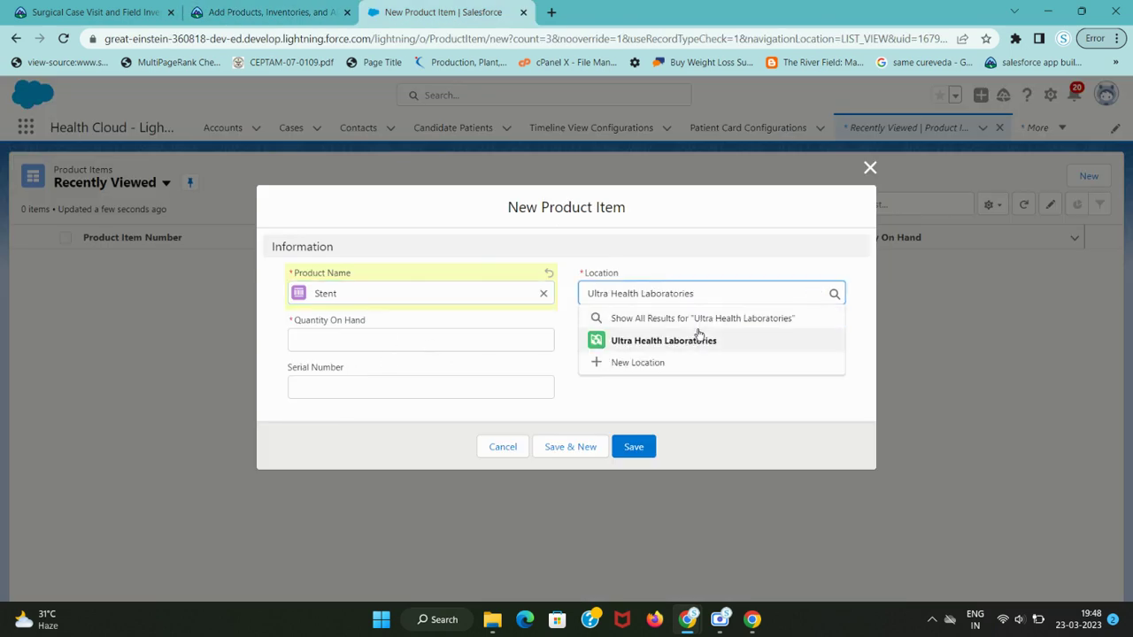
click(694, 341)
- Enter Quantity On Hand 7 with unit of measure Each
key(ctrl+shift+Tab)
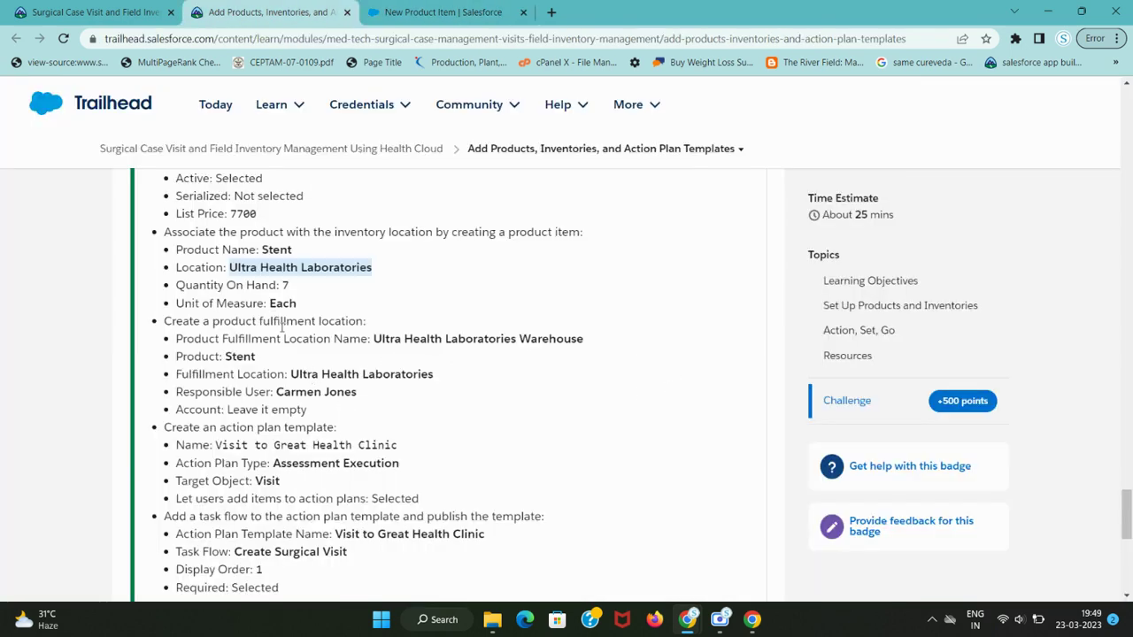
key(ctrl+Tab)
click(358, 338)
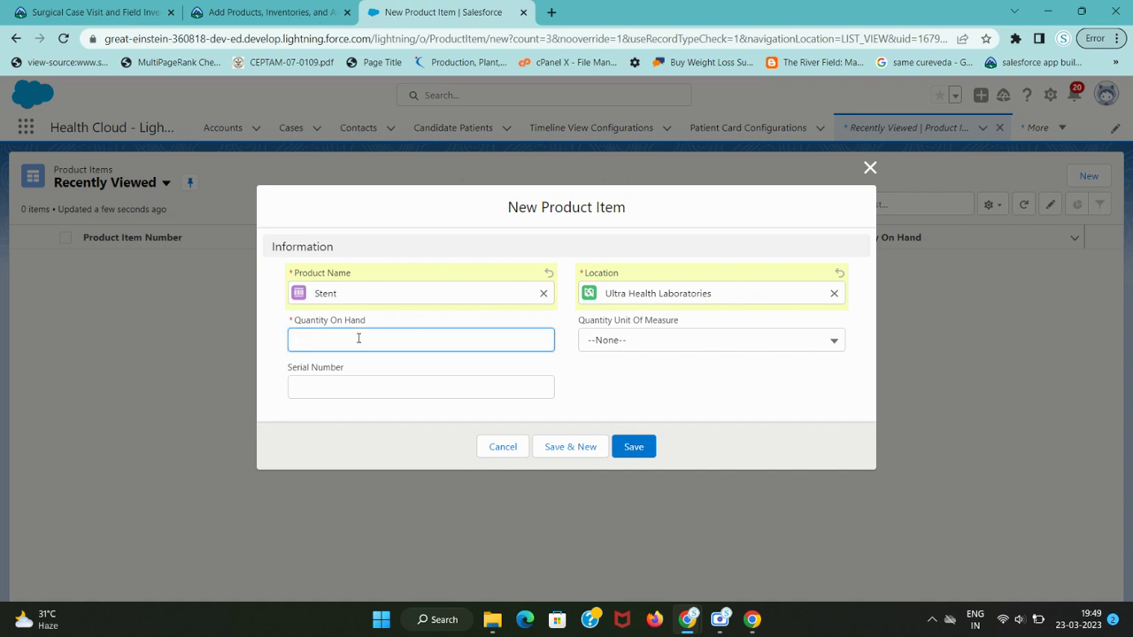
click(643, 389)
key(ctrl+shift+Tab)
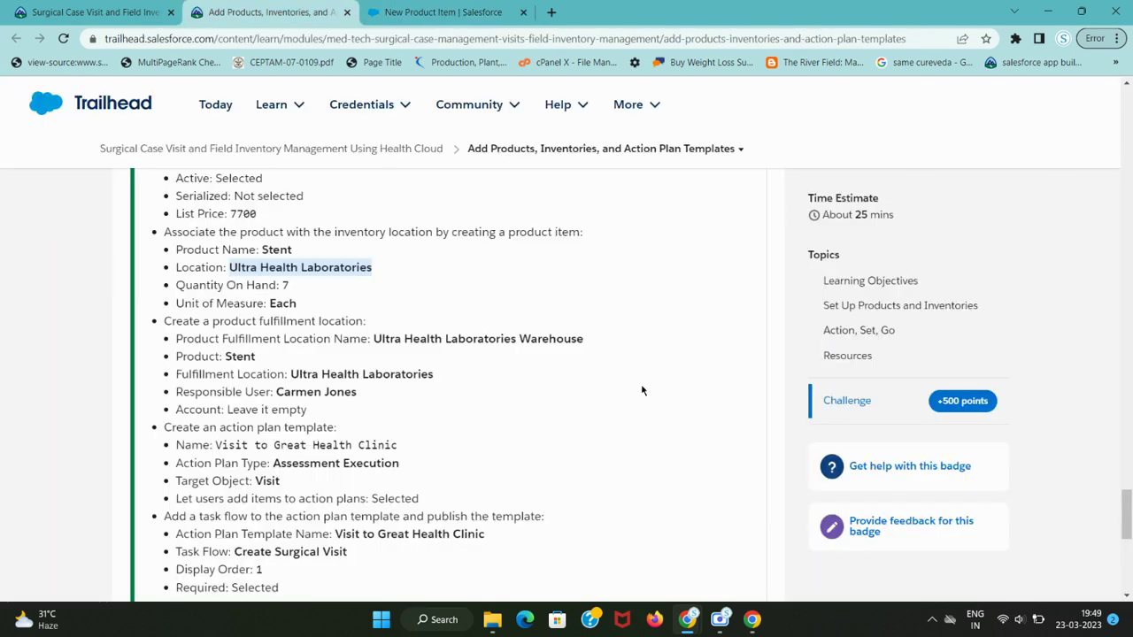
double_click(275, 303)
key(ctrl+Tab)
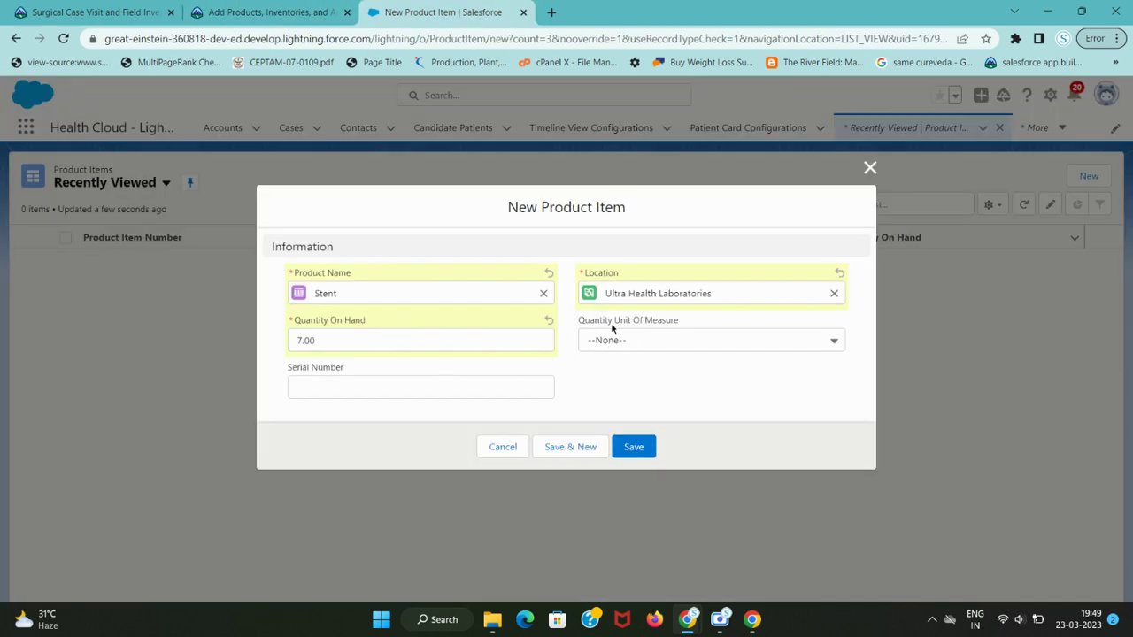
click(632, 339)
click(645, 392)
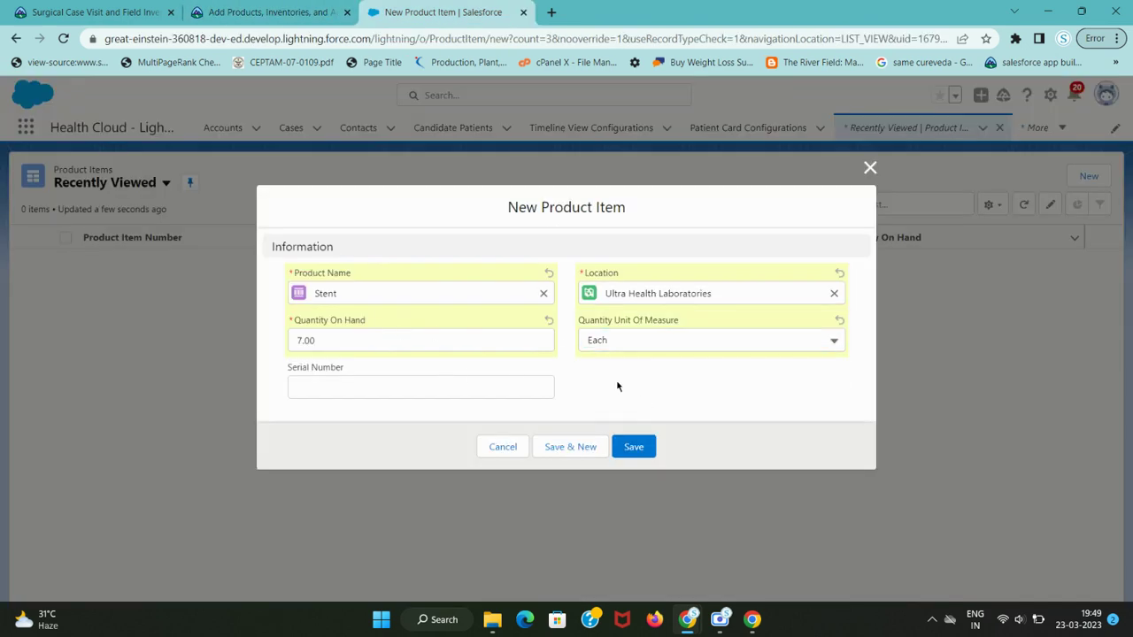
- Save the new Stent product item after rechecking the fulfillment location requirement
key(ctrl+shift+Tab)
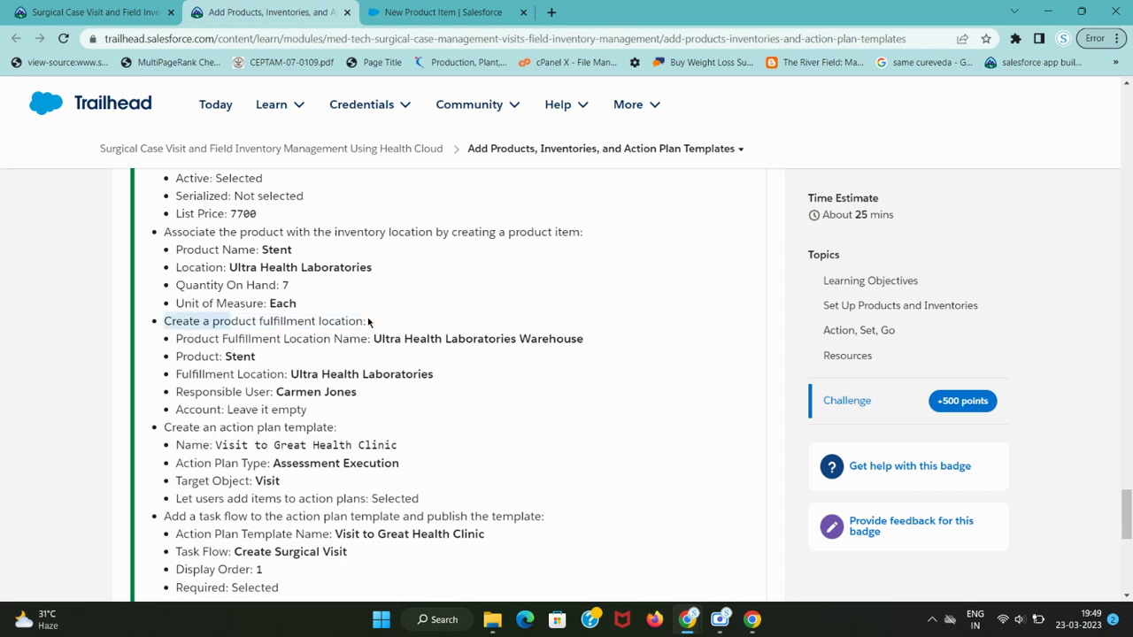
drag(232, 322, 164, 321)
key(ctrl+Tab)
click(630, 447)
key(ctrl+shift+Tab)
- Open the Product Fulfillment Locations list via the App Launcher search
click(215, 327)
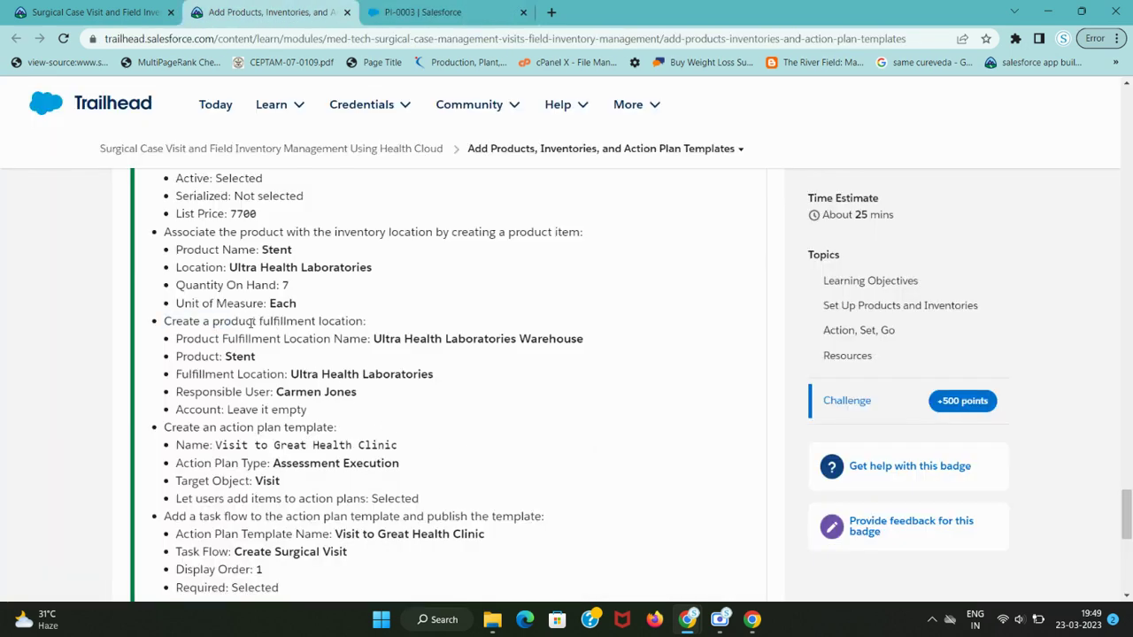
drag(259, 320, 348, 322)
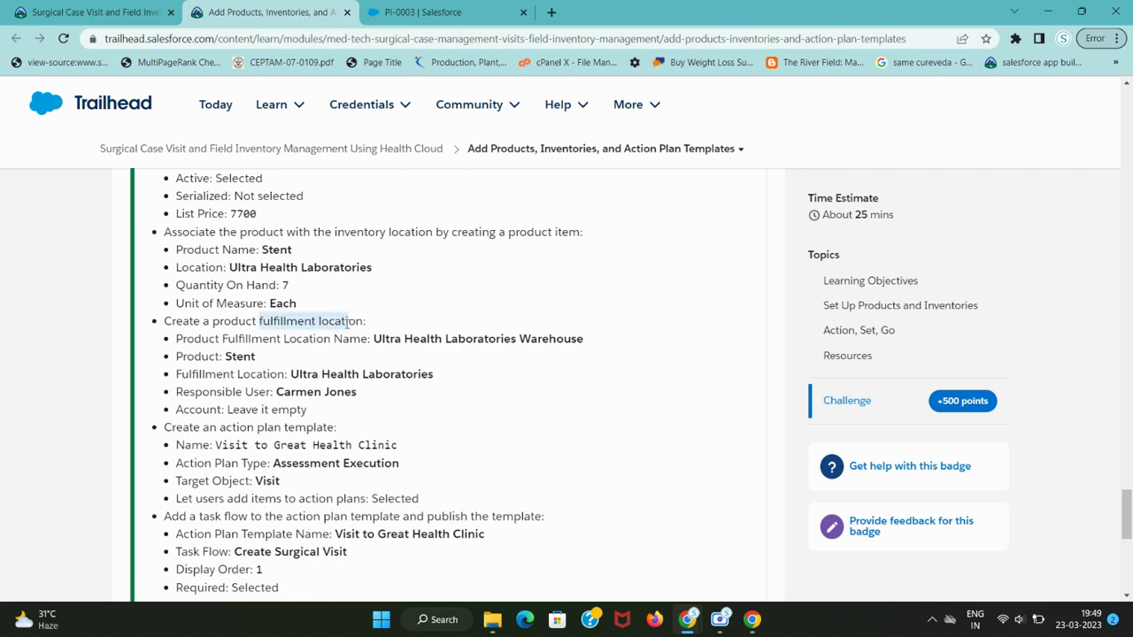
key(ctrl+Tab)
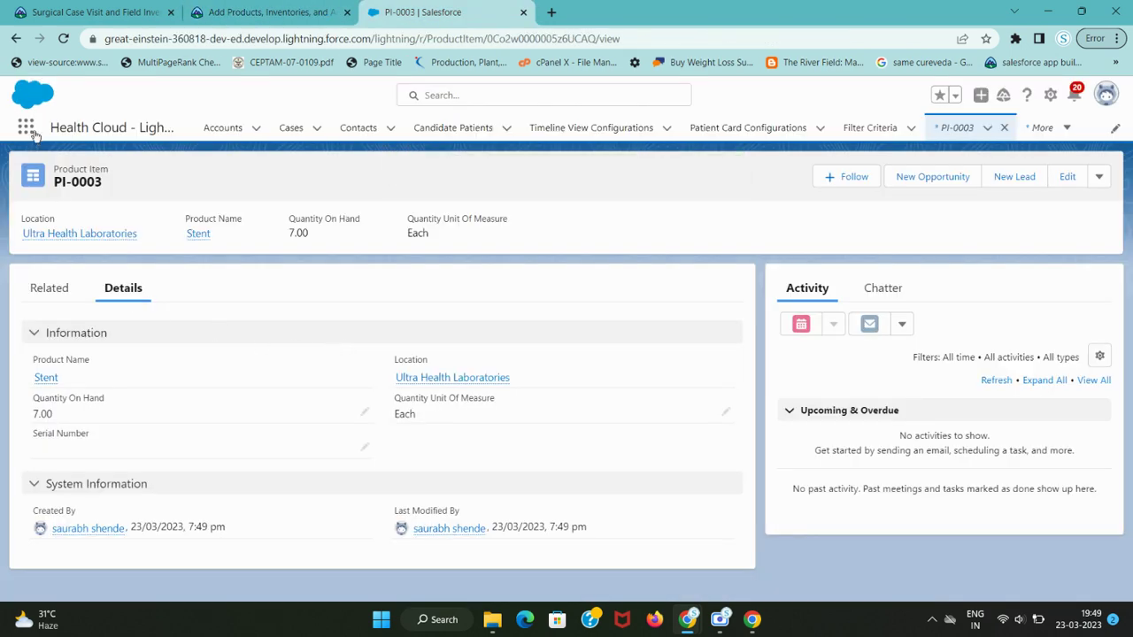
click(33, 133)
text(fulfillment locati)
click(107, 266)
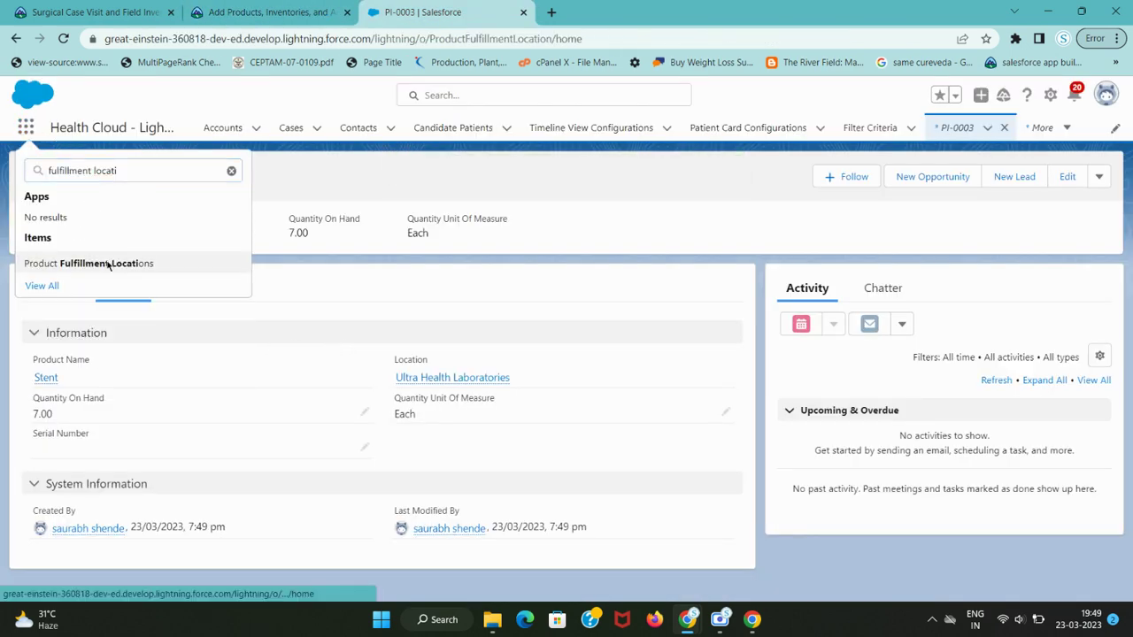
- Start a new product fulfillment location named 'Ultra Health Laboratories Warehouse'
key(ctrl+shift+Tab)
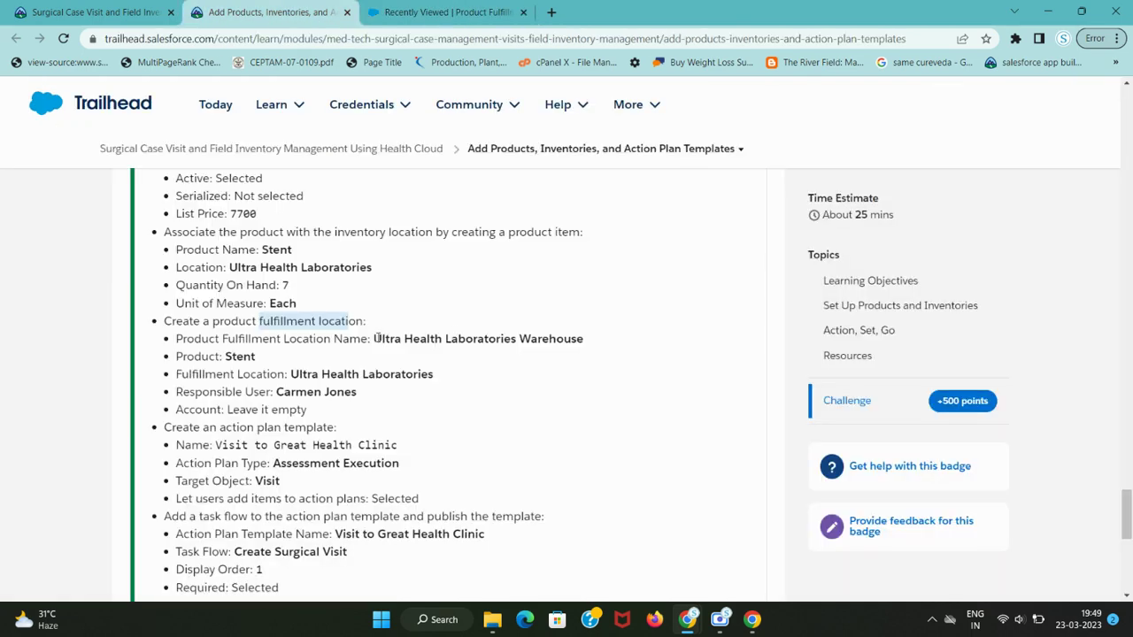
drag(375, 338, 588, 337)
key(ctrl+c)
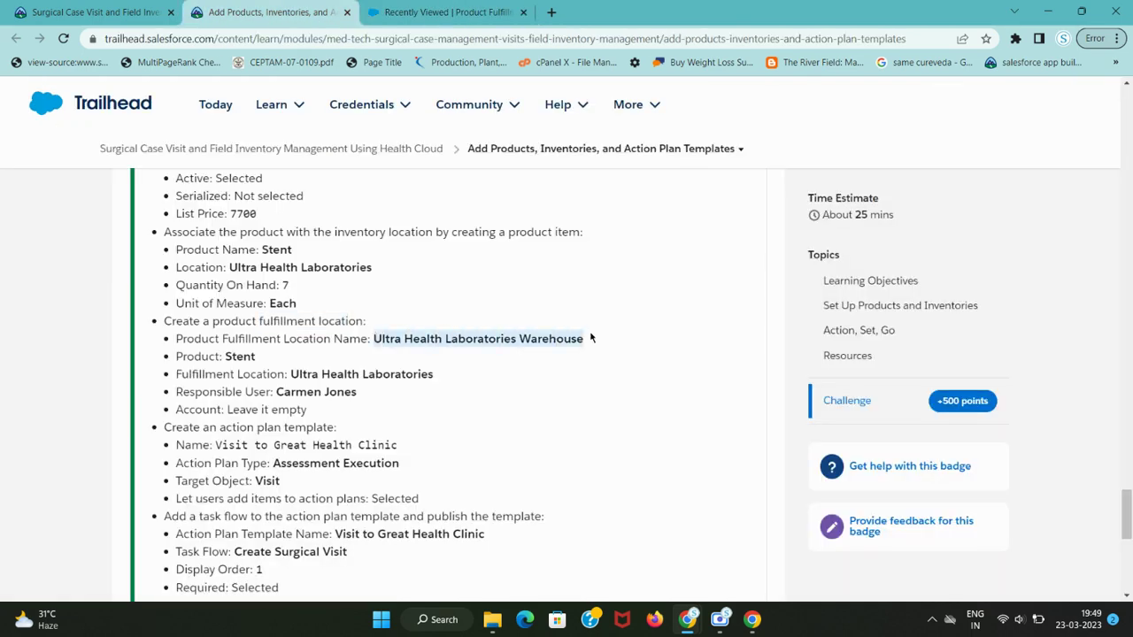
key(ctrl+Tab)
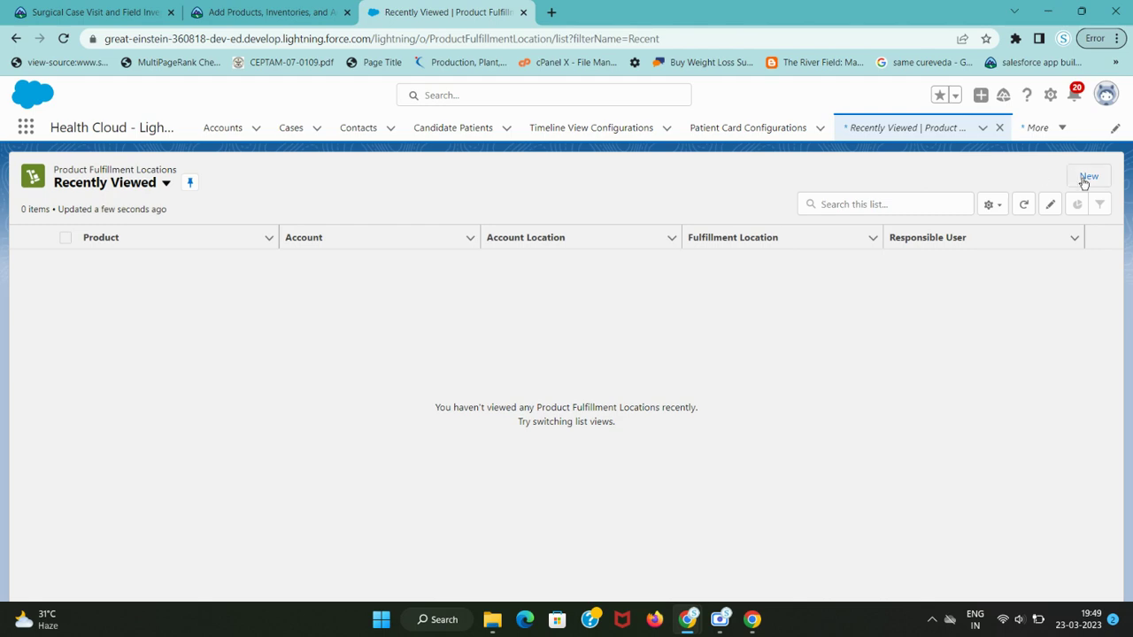
click(1087, 176)
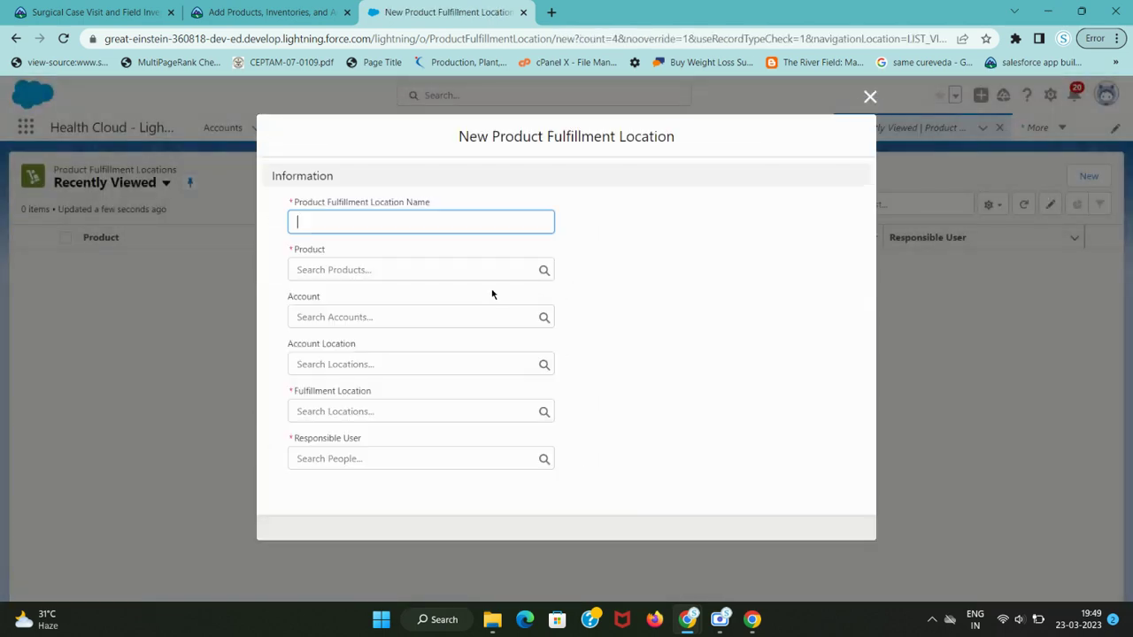
key(ctrl+v)
- Set the record's Product to Stent
key(ctrl+shift+Tab)
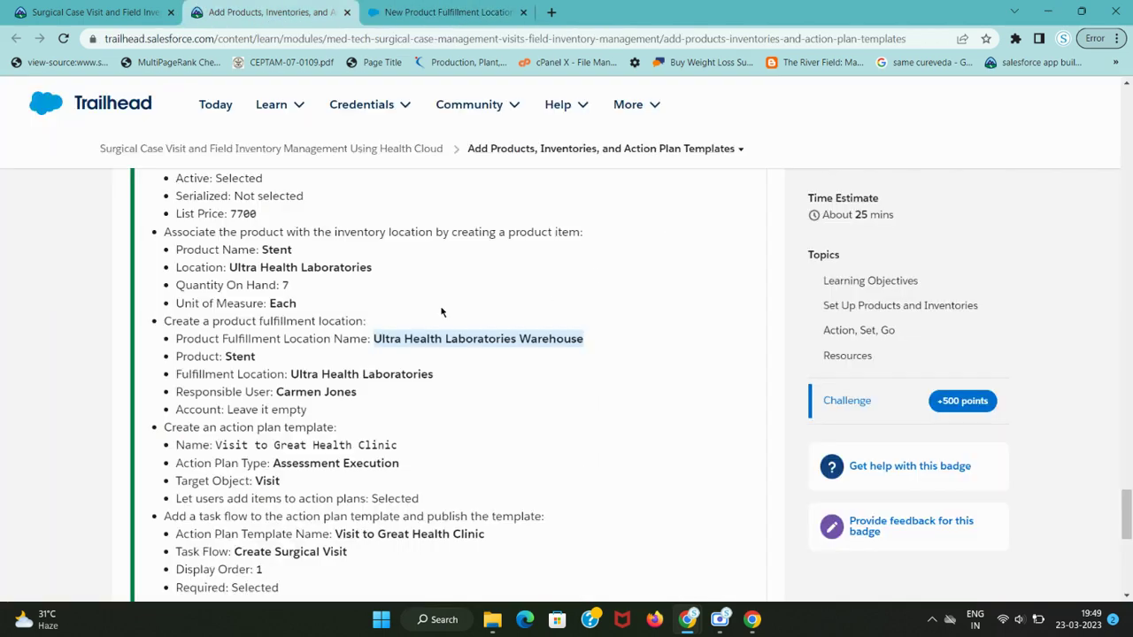
double_click(239, 357)
key(ctrl+c)
key(ctrl+Tab)
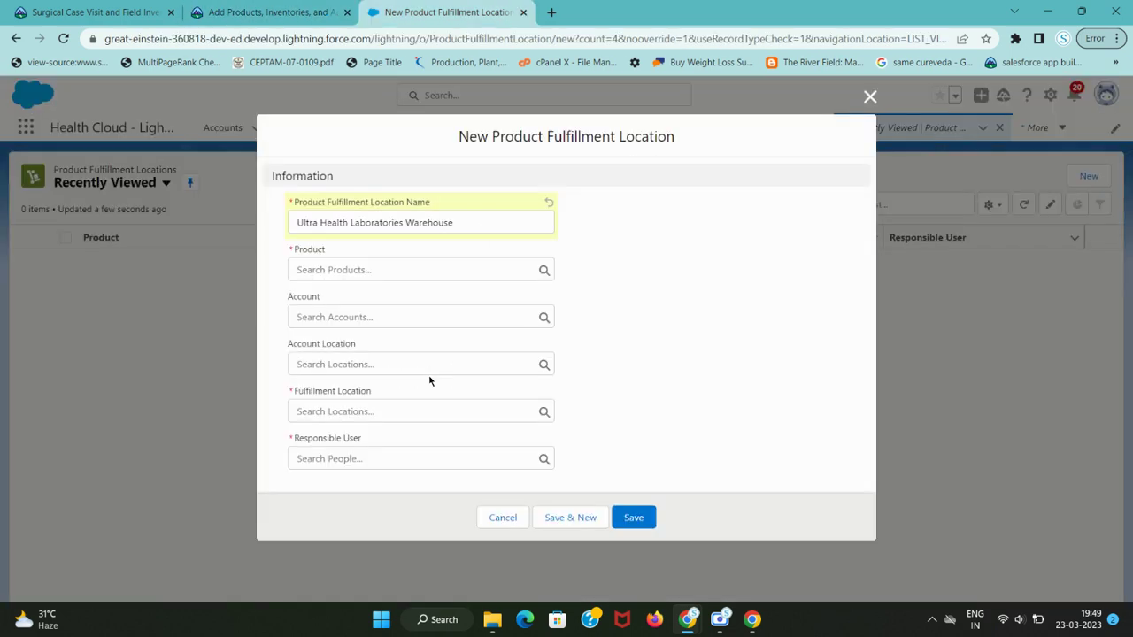
click(363, 271)
key(ctrl+v)
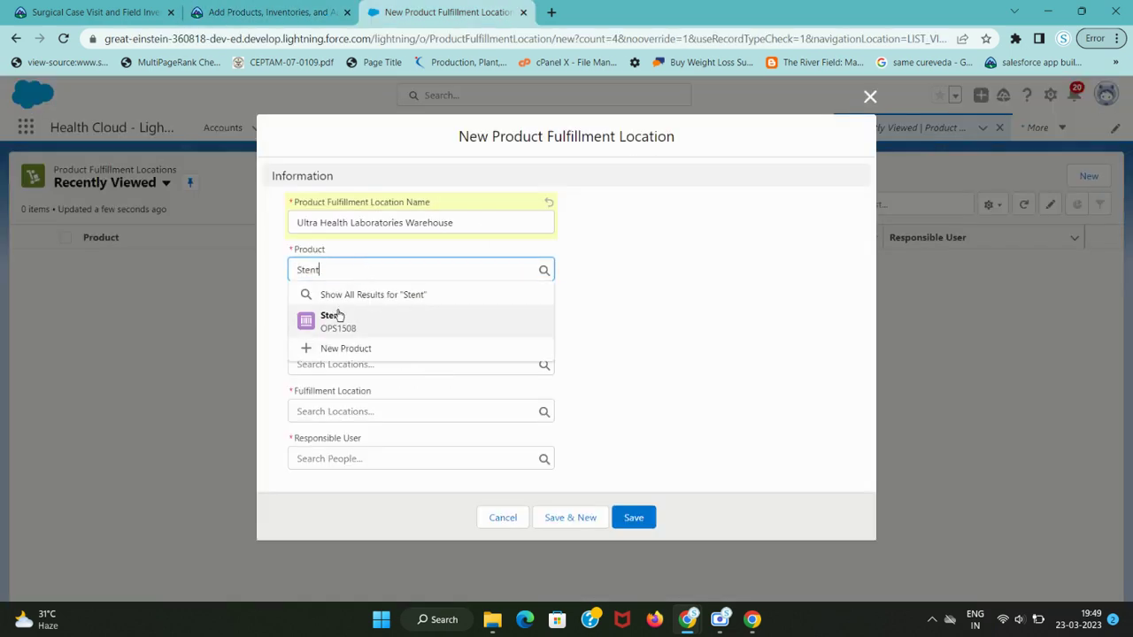
click(342, 317)
- Set the Fulfillment Location to Ultra Health Laboratories
key(ctrl+shift+Tab)
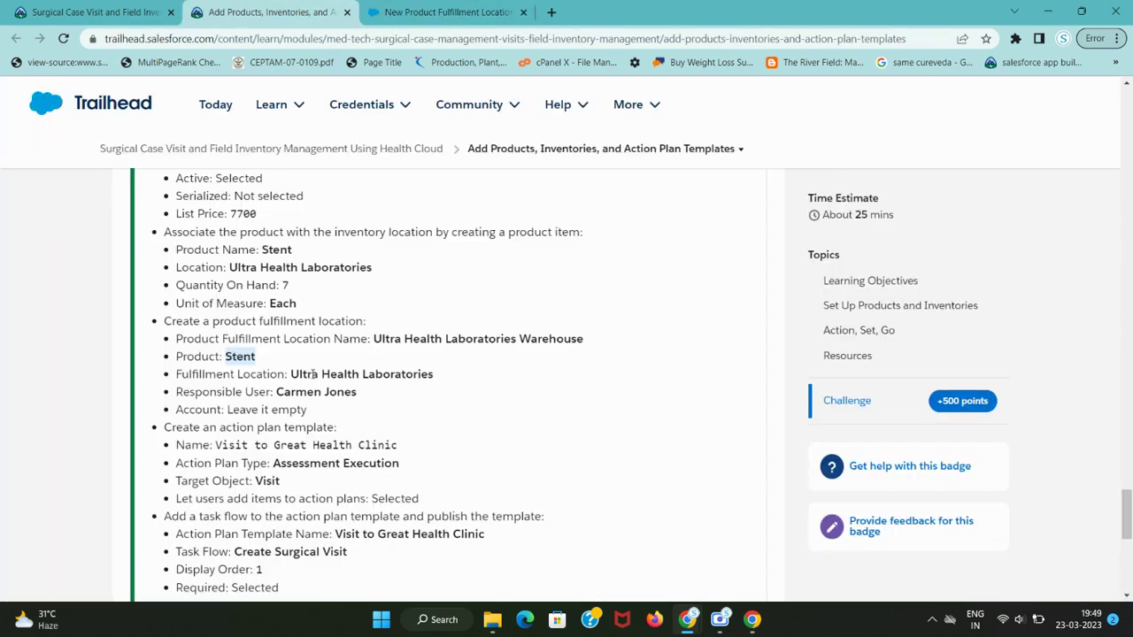
drag(292, 374, 449, 379)
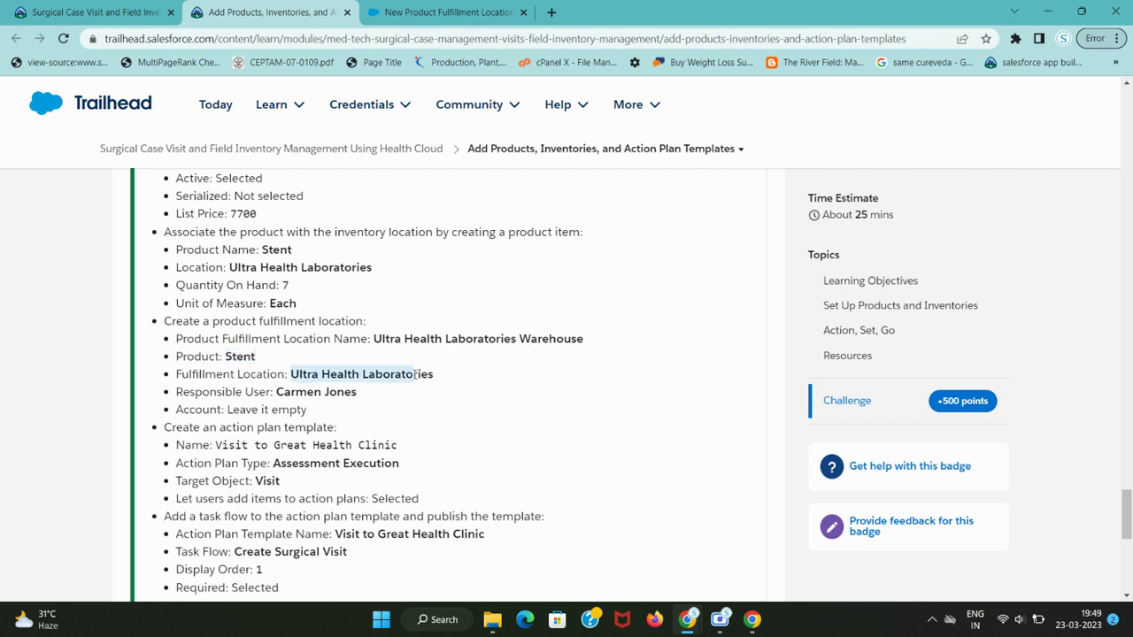
key(ctrl+Tab)
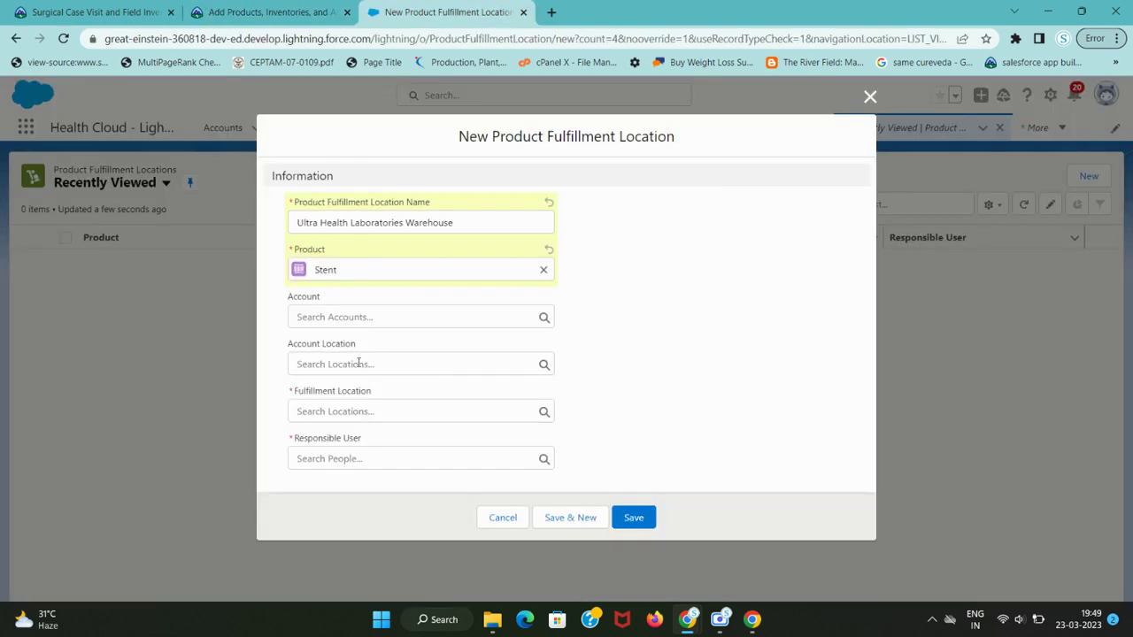
click(359, 411)
text(Ultra Health Laboratories)
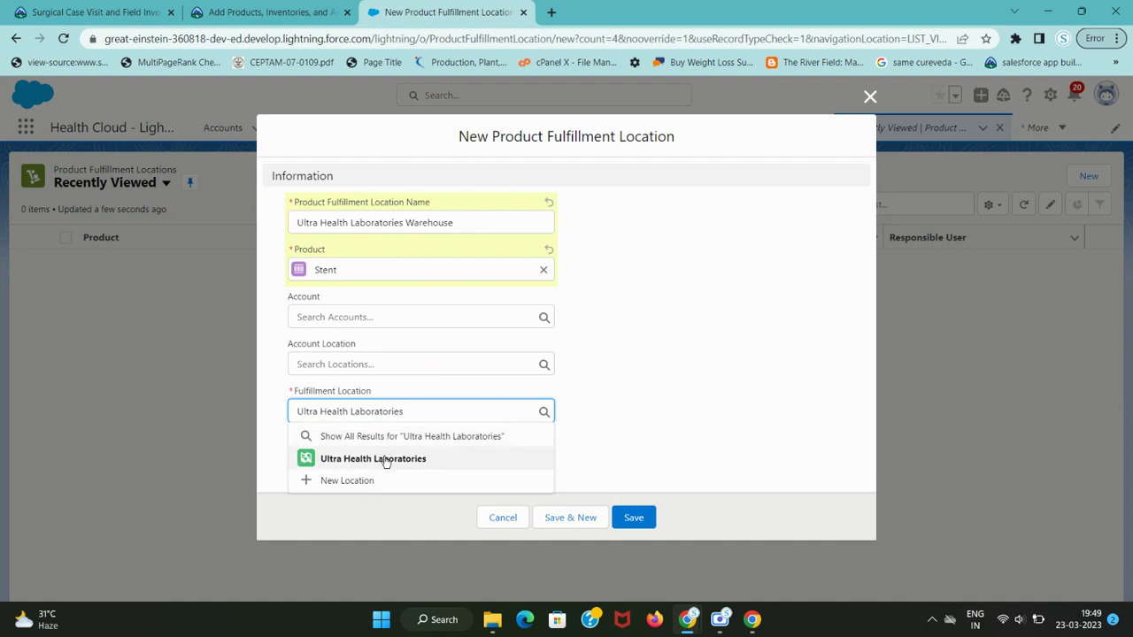
click(354, 458)
click(669, 413)
- Assign the Responsible User named in the challenge instructions
key(ctrl+shift+Tab)
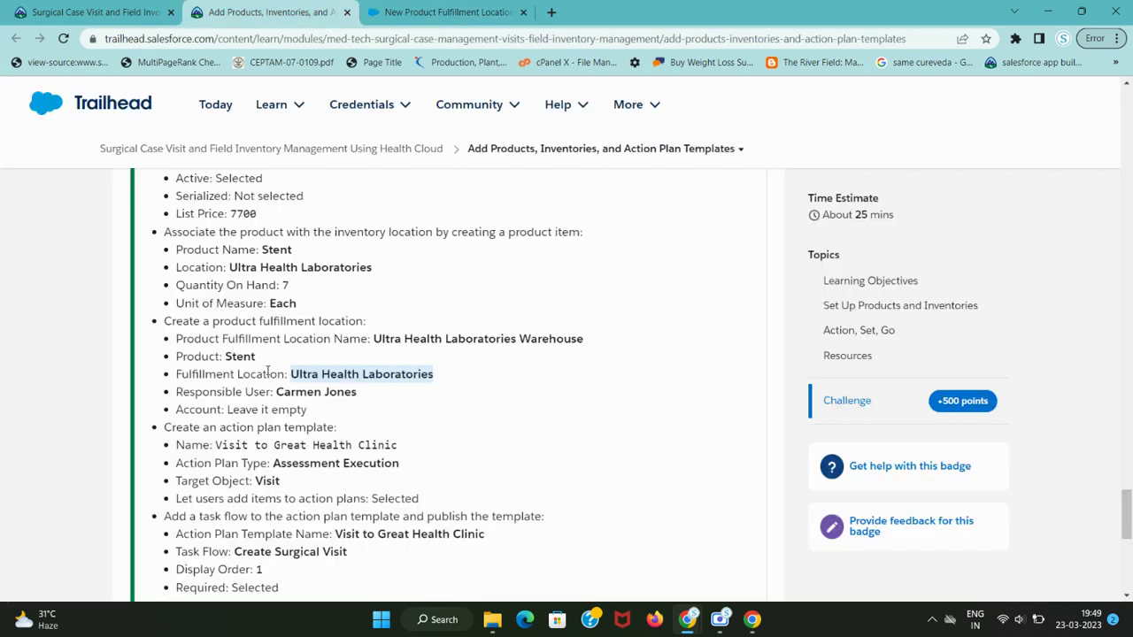
drag(274, 391, 284, 391)
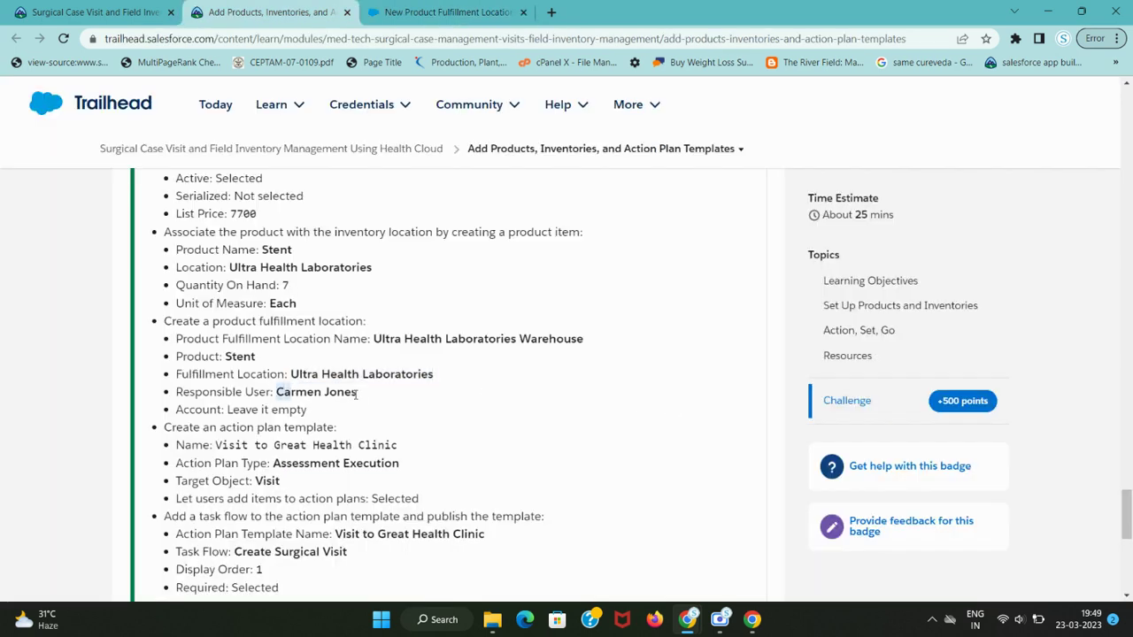
drag(355, 394, 367, 400)
key(ctrl+c)
key(ctrl+Tab)
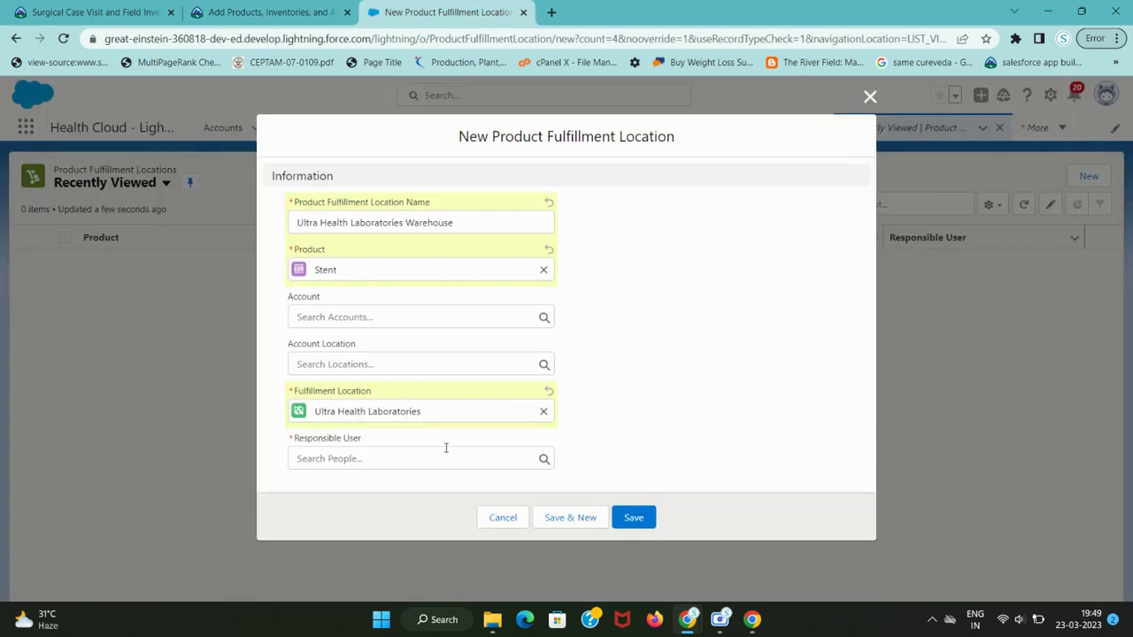
click(434, 458)
key(ctrl+v)
click(352, 511)
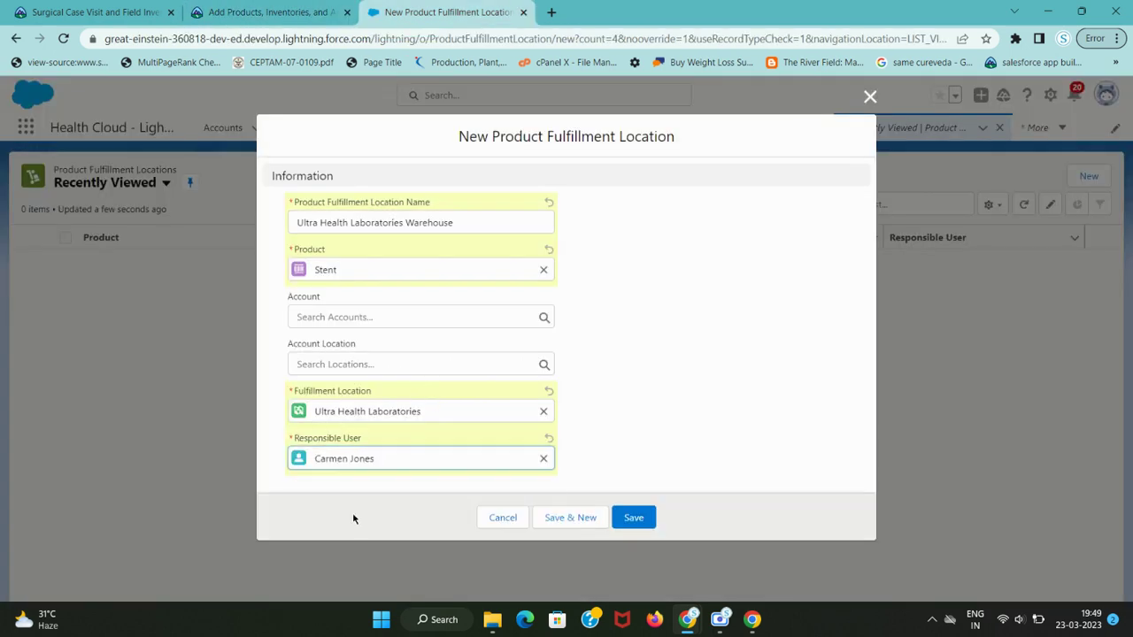
- Save the new product fulfillment location, leaving Account empty
key(ctrl+shift+Tab)
scroll(609, 405, down, 1)
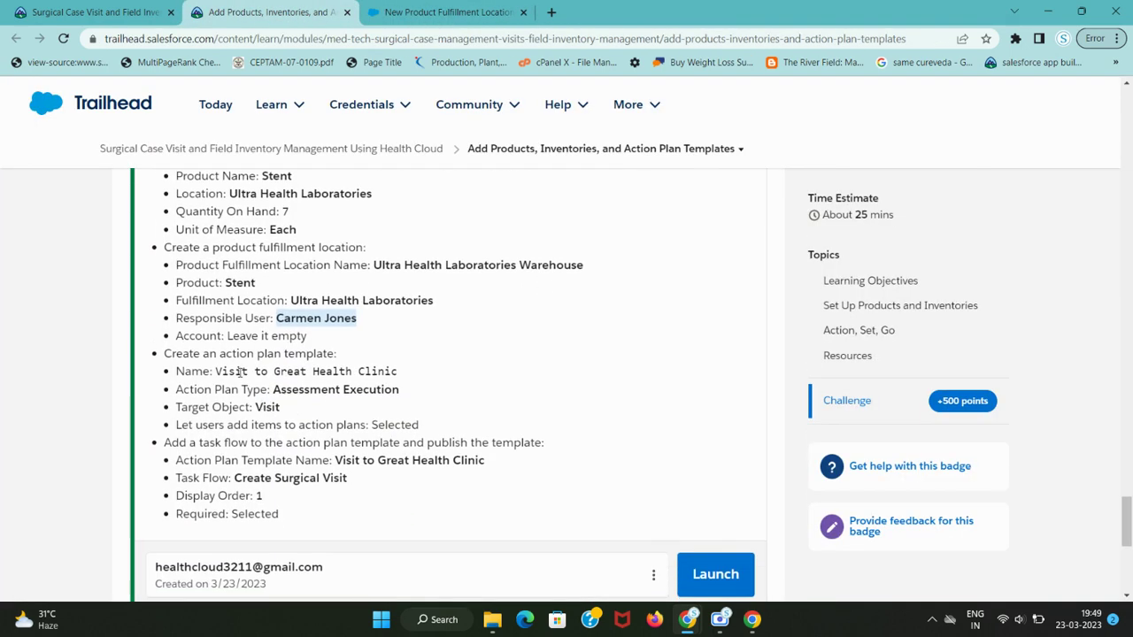
drag(209, 337, 307, 343)
key(ctrl+Tab)
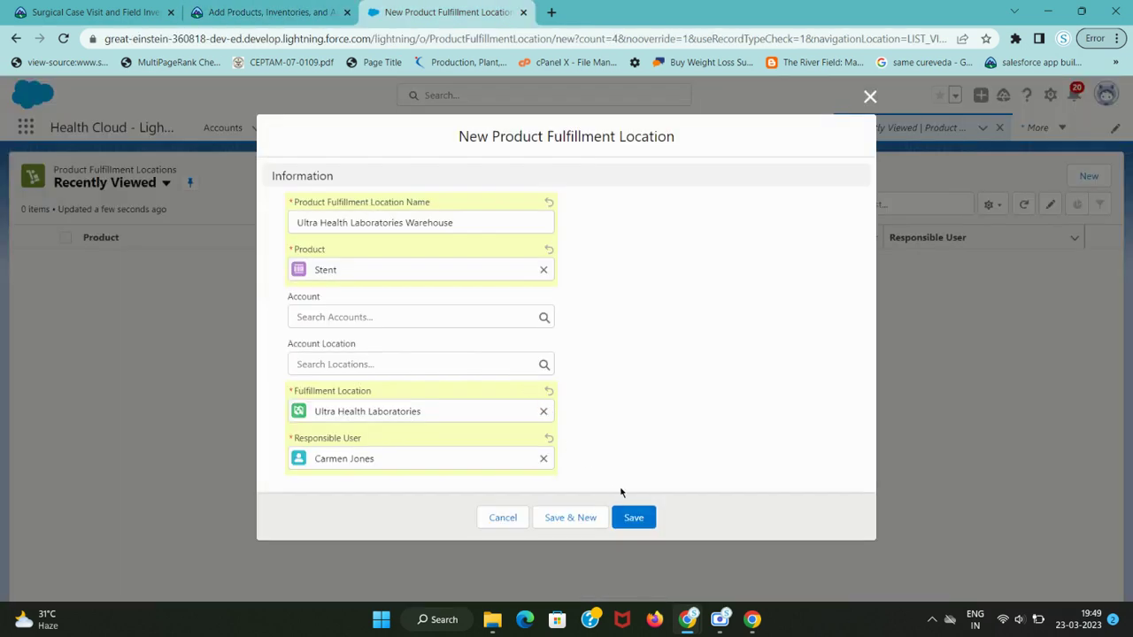
click(624, 514)
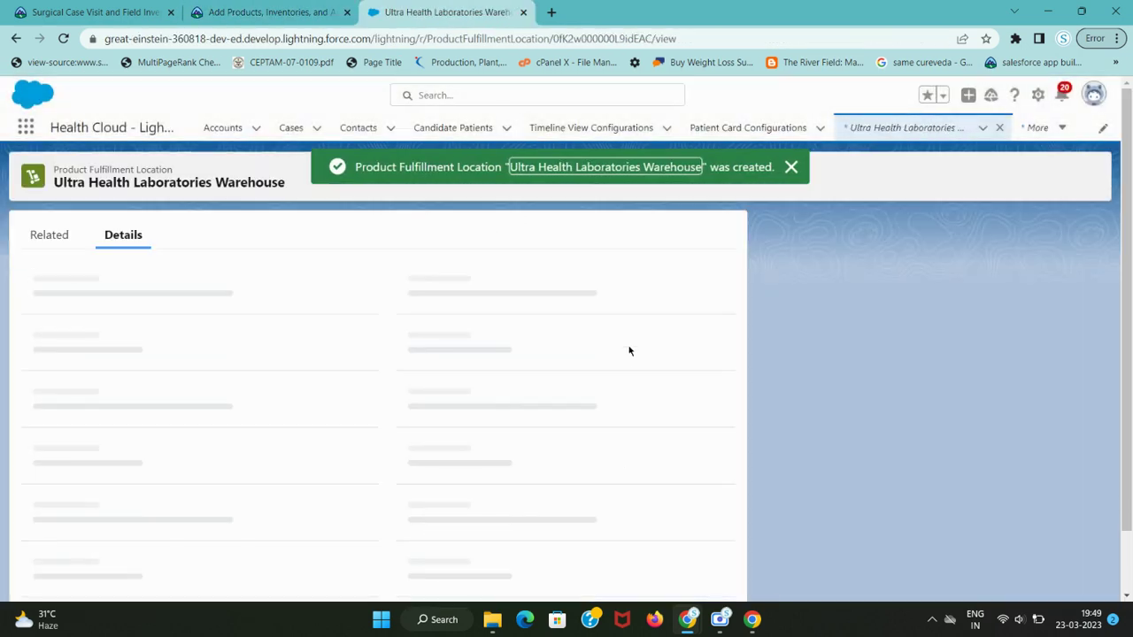
- Review the challenge instructions for the action plan template requirement
key(ctrl+shift+Tab)
scroll(278, 389, up, 1)
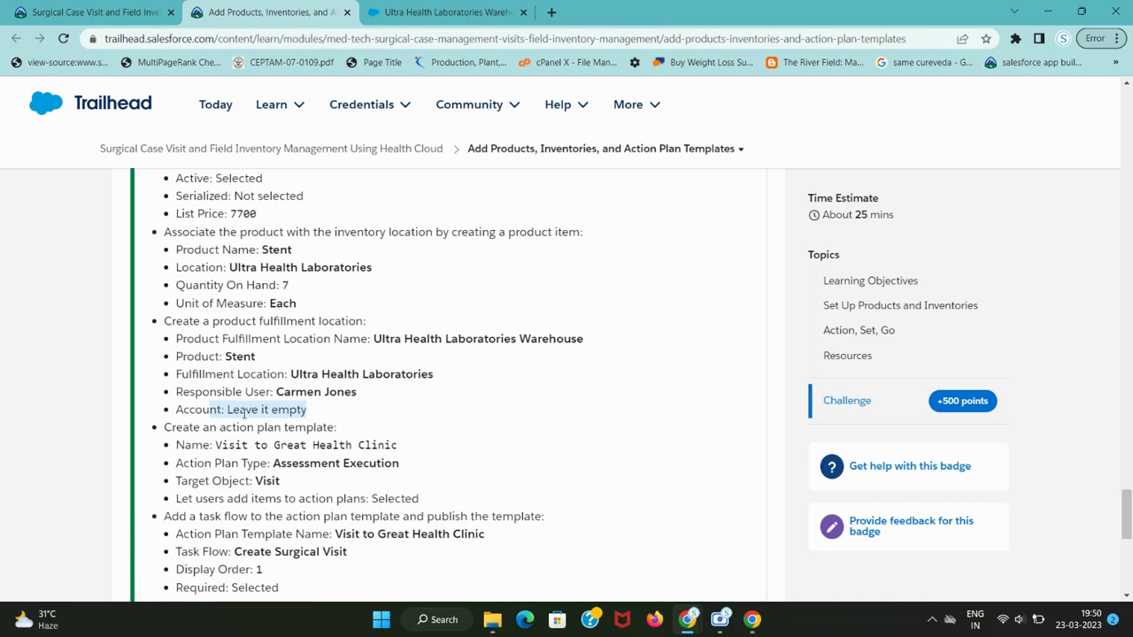
scroll(236, 367, down, 1)
drag(220, 353, 315, 354)
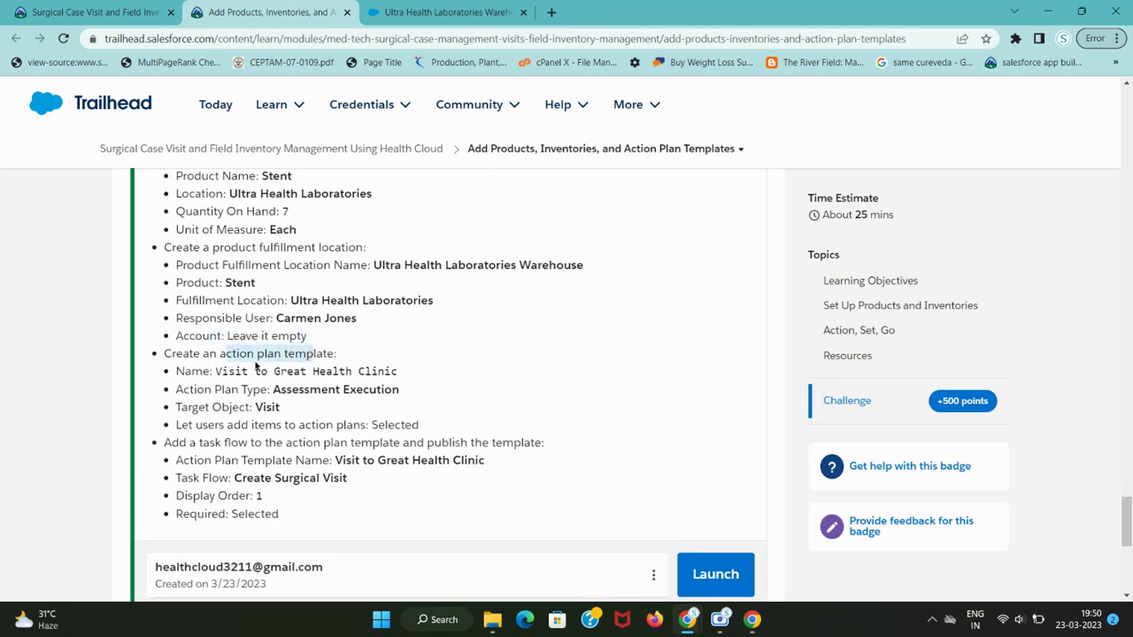
- Open the Action Plan Templates list via the App Launcher search
click(230, 358)
drag(219, 355, 309, 354)
key(ctrl+Tab)
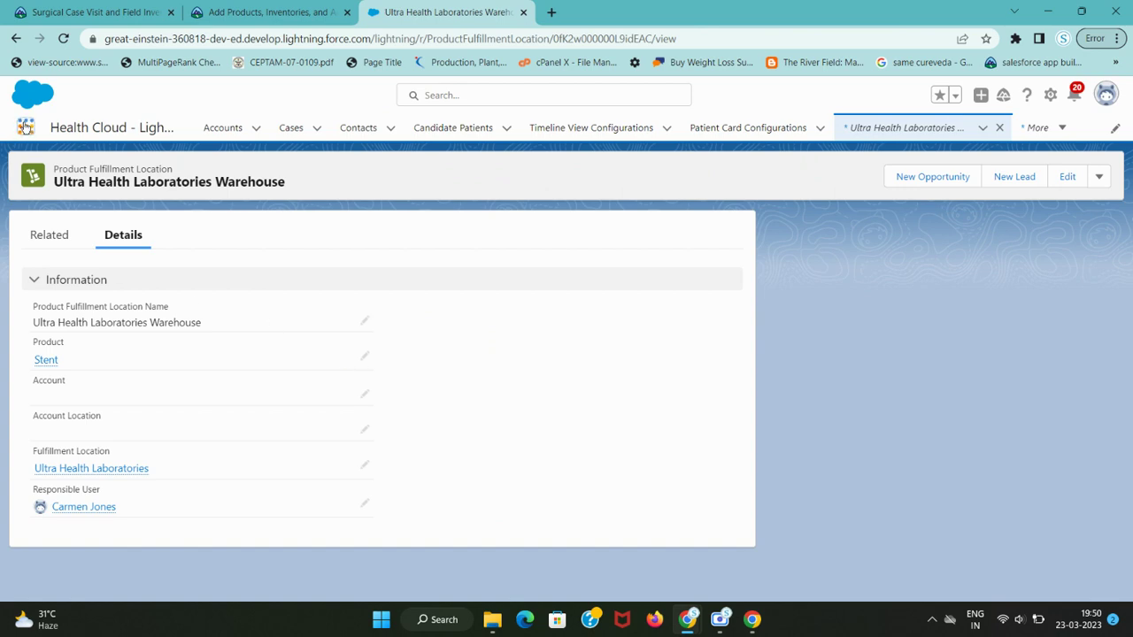
click(26, 127)
key(ctrl+v)
click(109, 263)
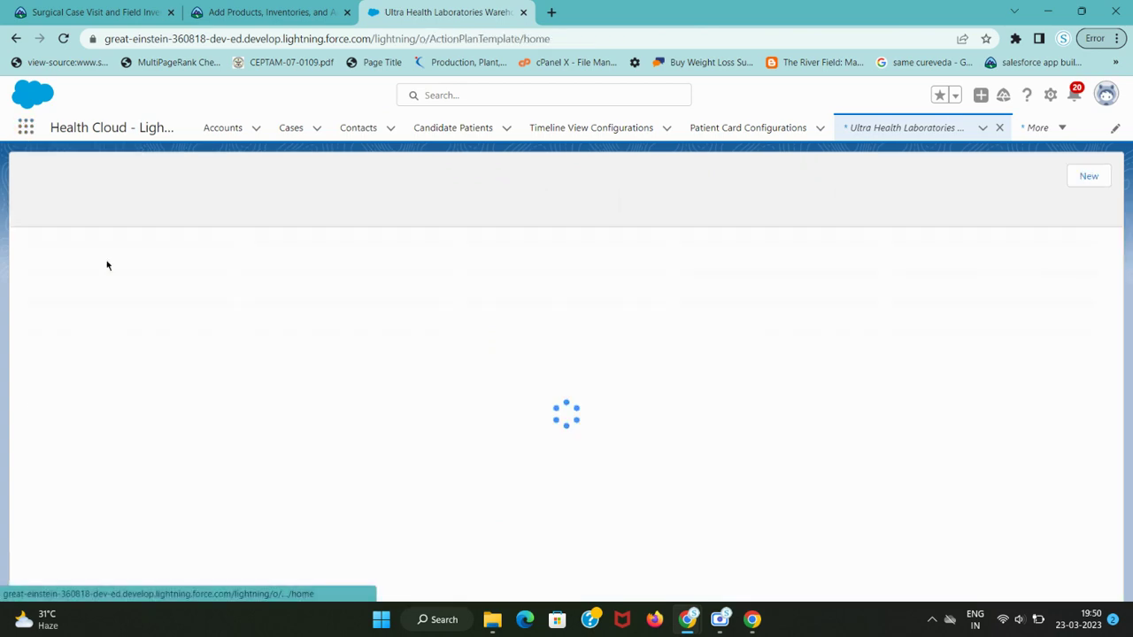
- Start a new action plan template named 'Visit to Great Health Clinic'
key(ctrl+shift+Tab)
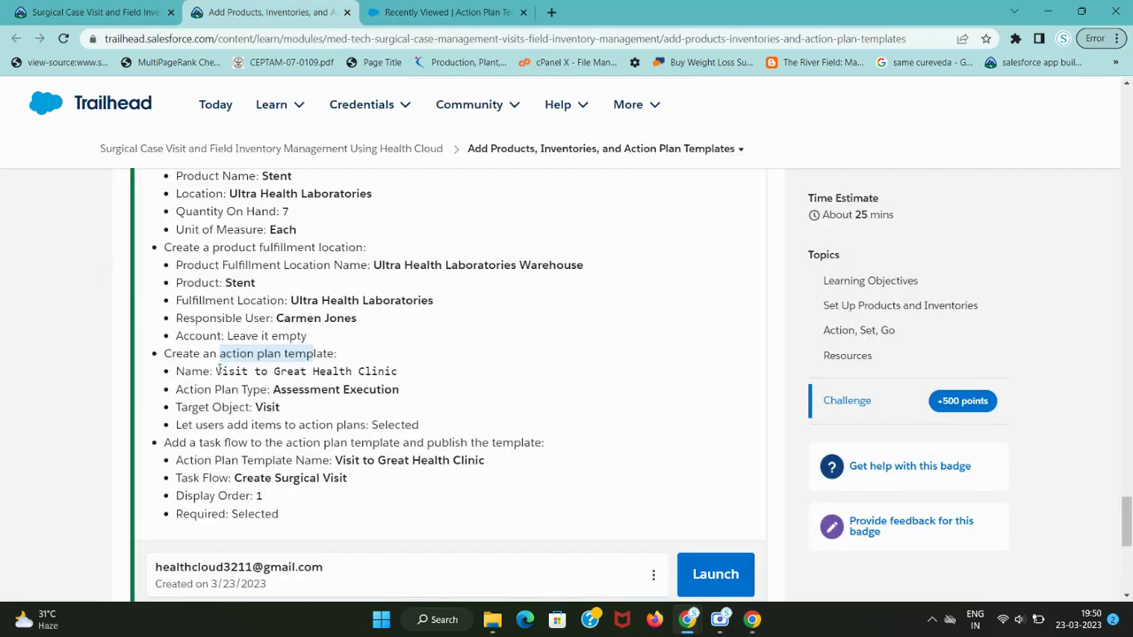
drag(216, 371, 401, 378)
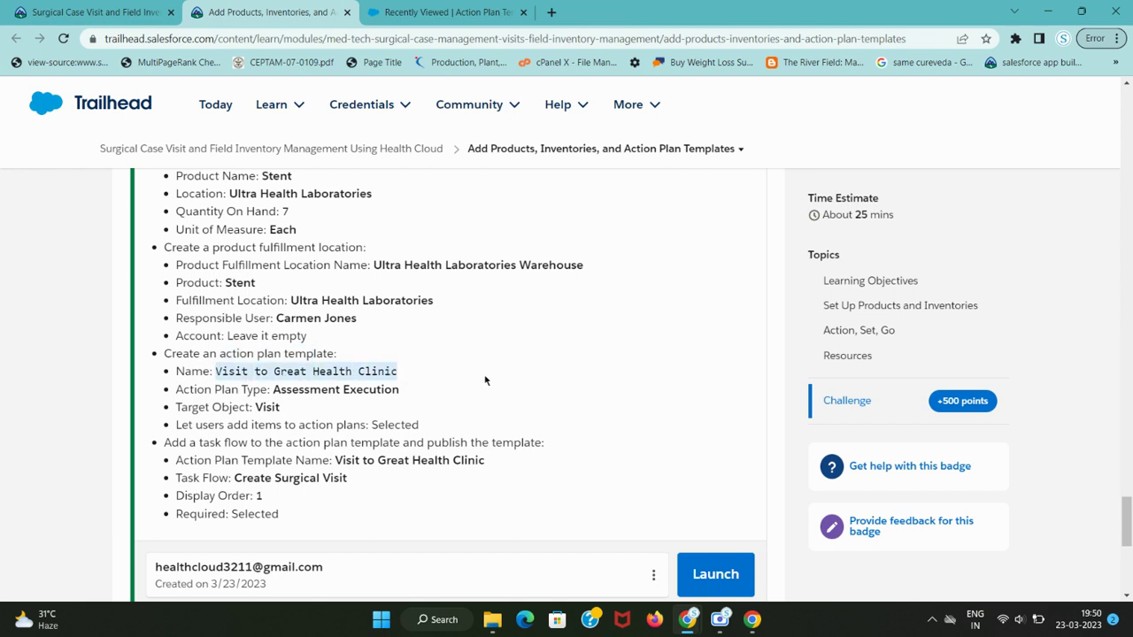
key(ctrl+Tab)
click(1088, 174)
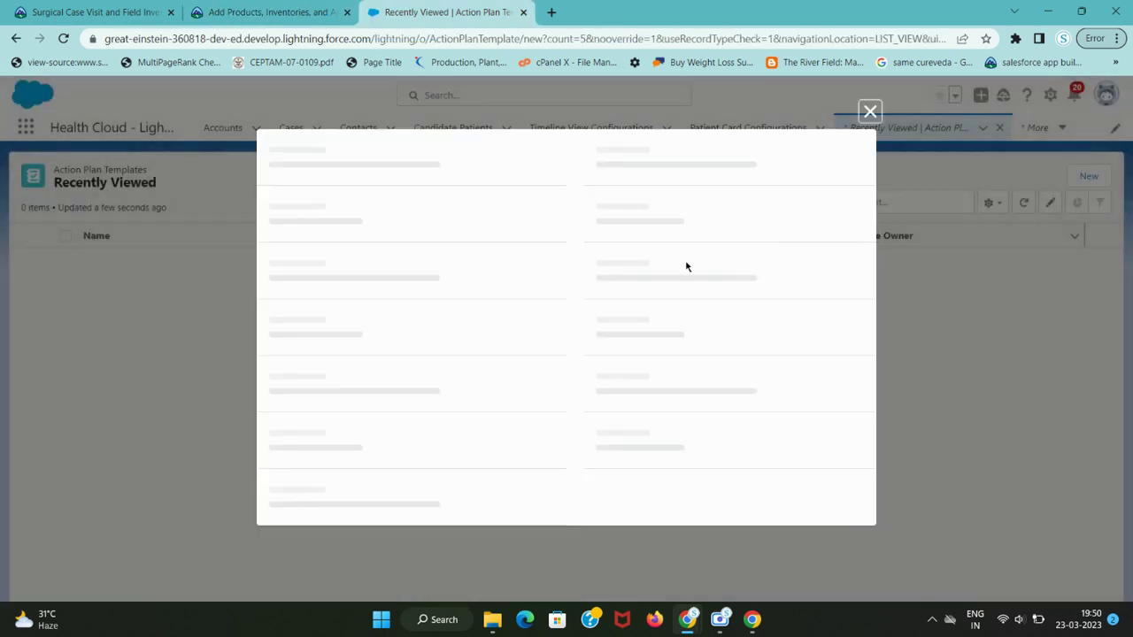
key(ctrl+v)
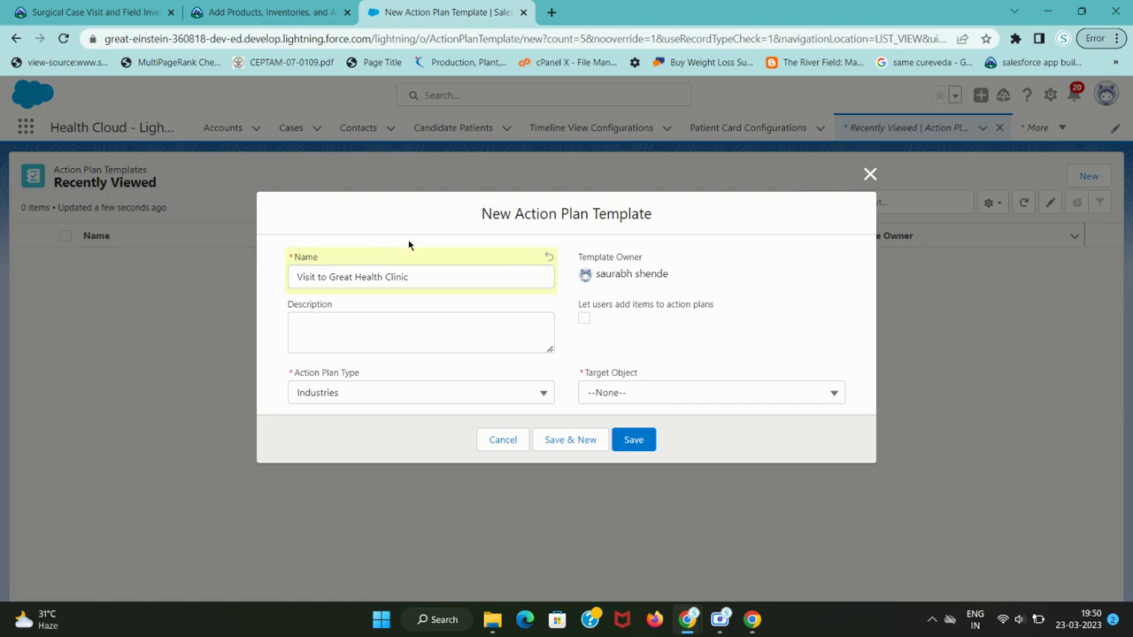
- Check that the action plan type is Assessment Execution
key(ctrl+shift+Tab)
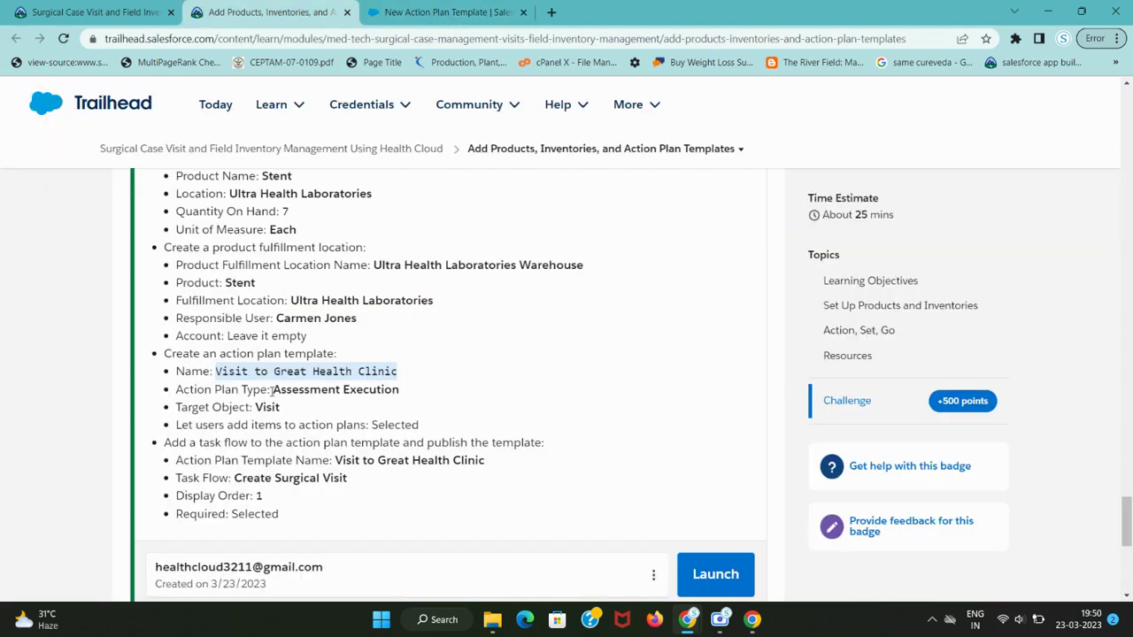
drag(272, 389, 403, 396)
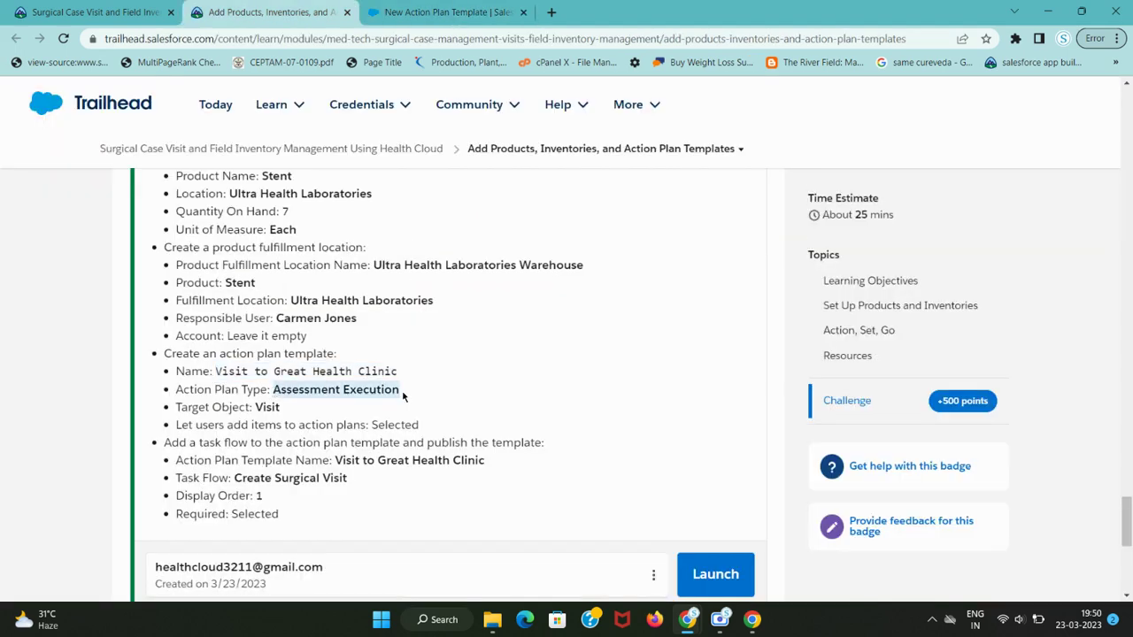
key(ctrl+Tab)
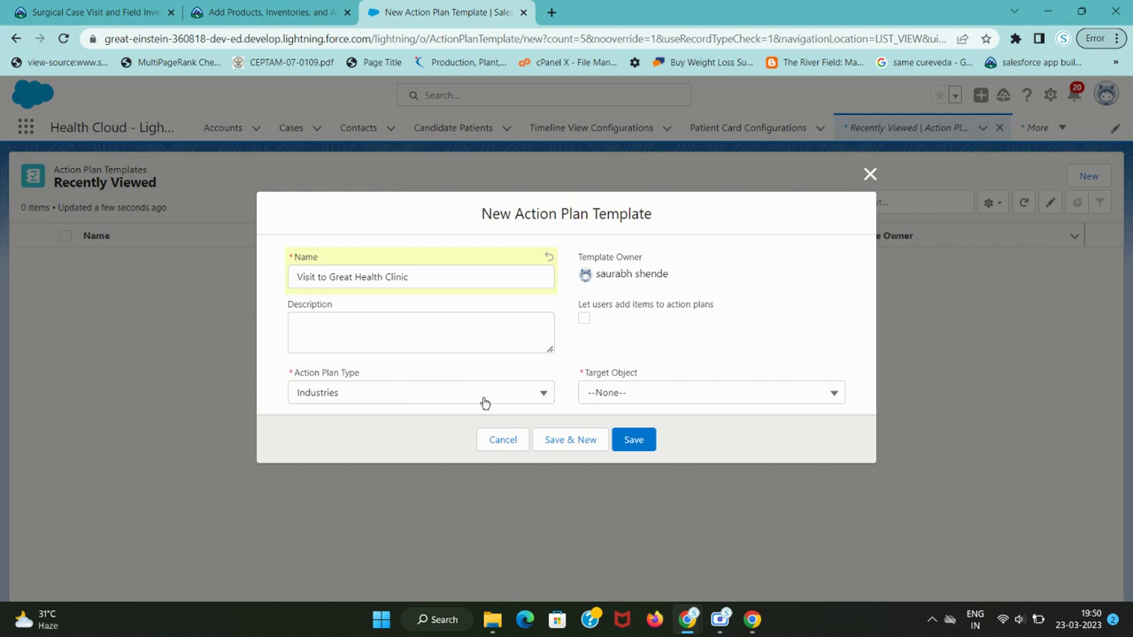
click(484, 394)
- Set the template's Target Object to Visit
key(ctrl+shift+Tab)
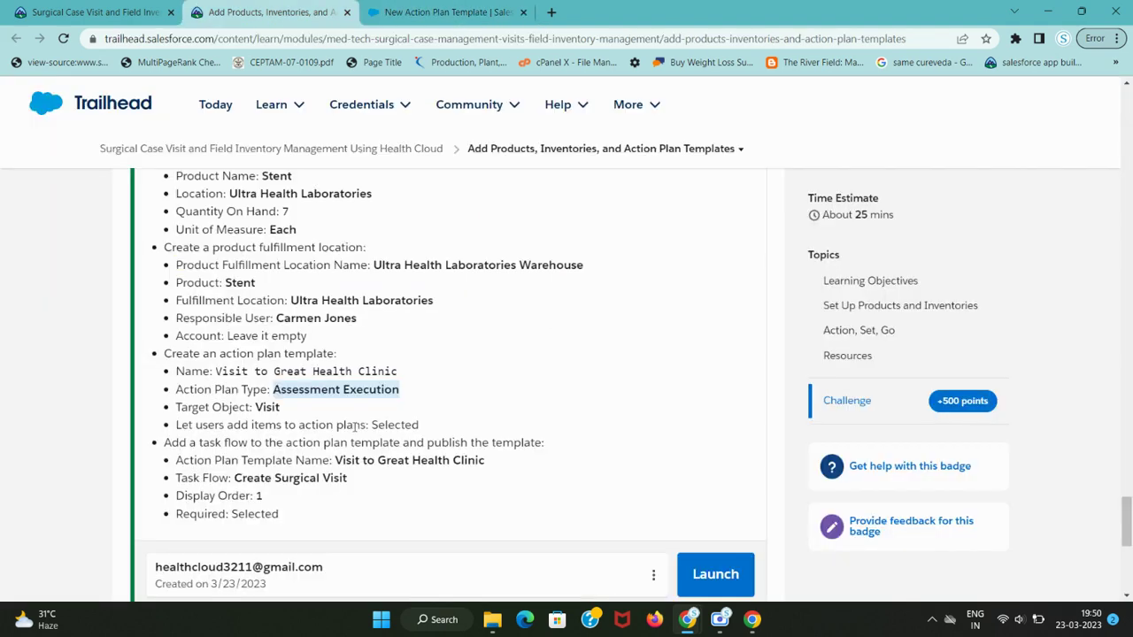
double_click(297, 406)
key(ctrl+Tab)
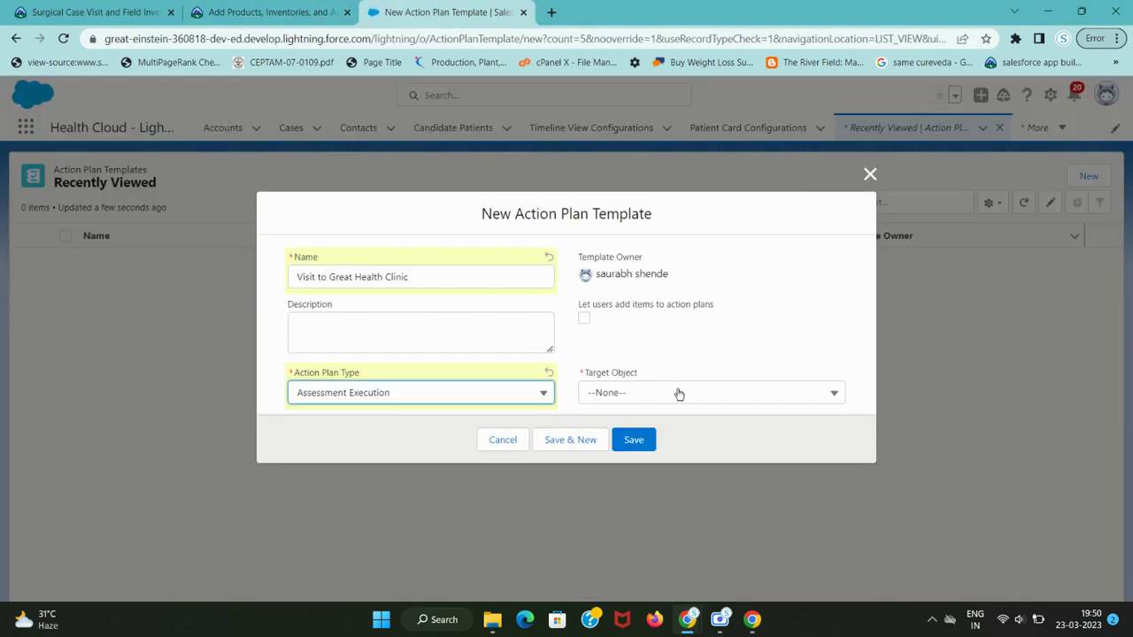
click(677, 392)
scroll(674, 314, down, 2)
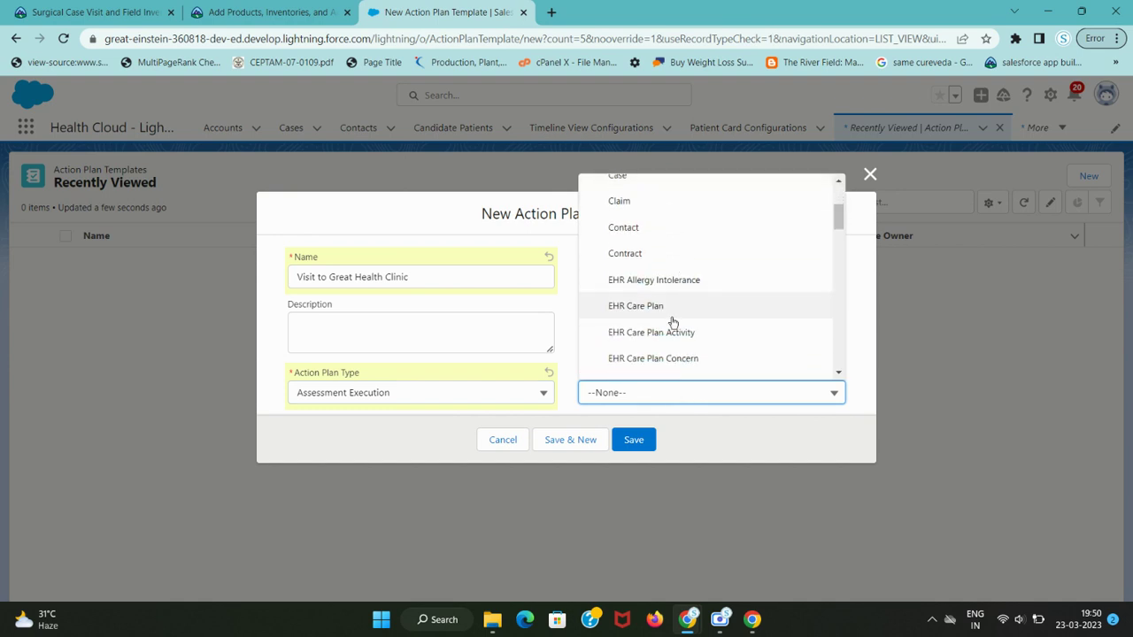
scroll(672, 319, down, 1)
scroll(670, 325, down, 2)
scroll(670, 328, down, 3)
scroll(669, 328, down, 5)
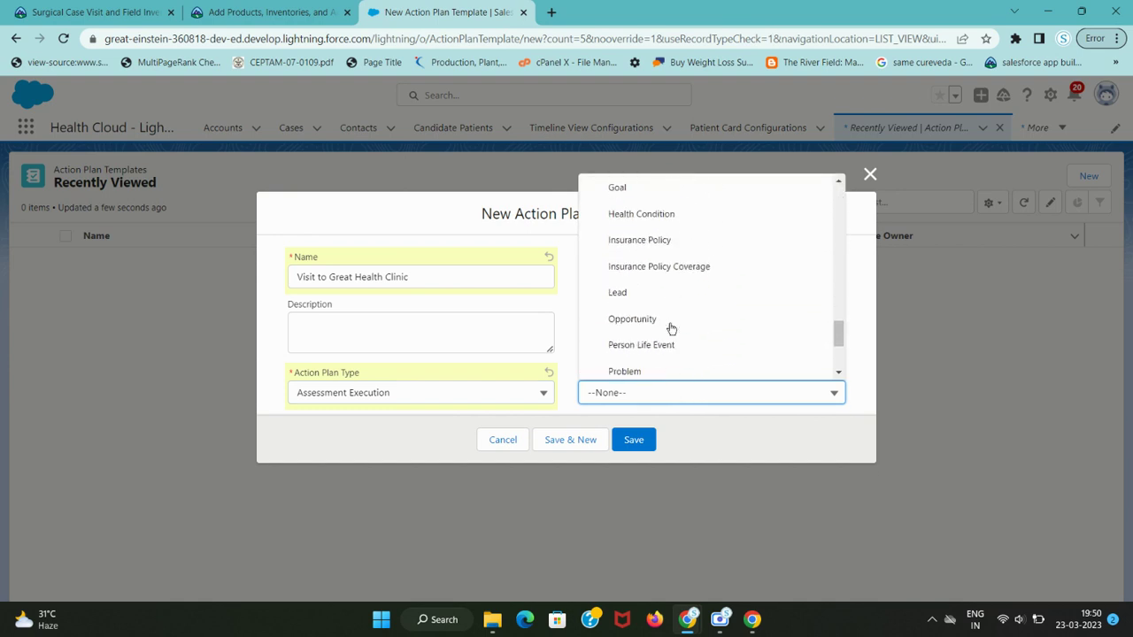
scroll(667, 328, down, 2)
click(655, 363)
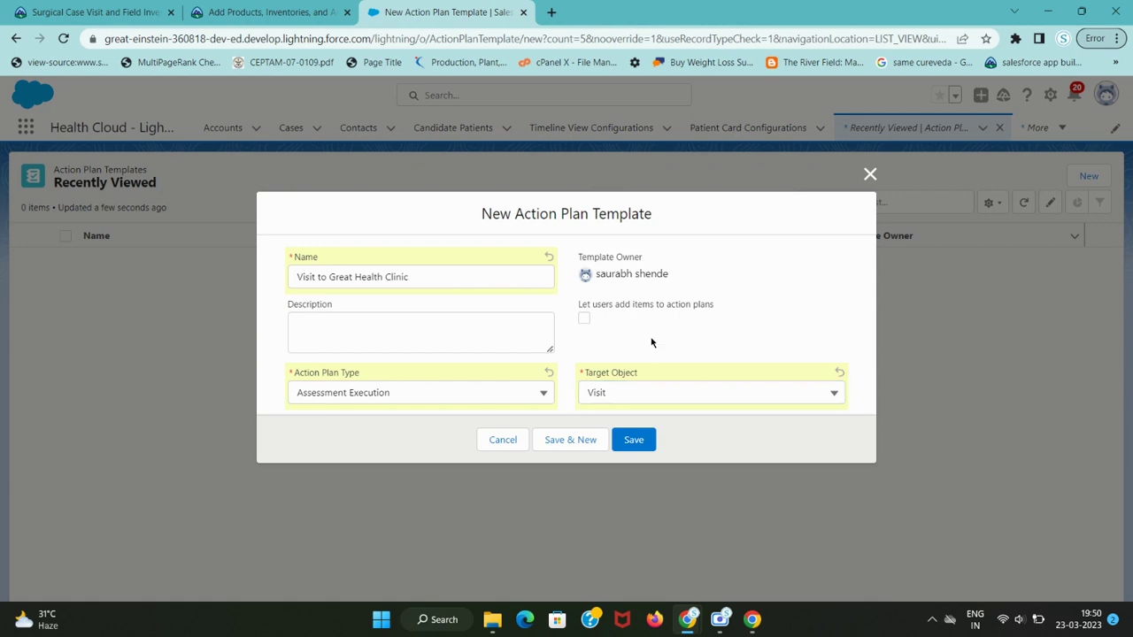
- Allow users to add items to action plans and save the template
key(ctrl+shift+Tab)
drag(179, 426, 415, 427)
key(ctrl+Tab)
click(583, 320)
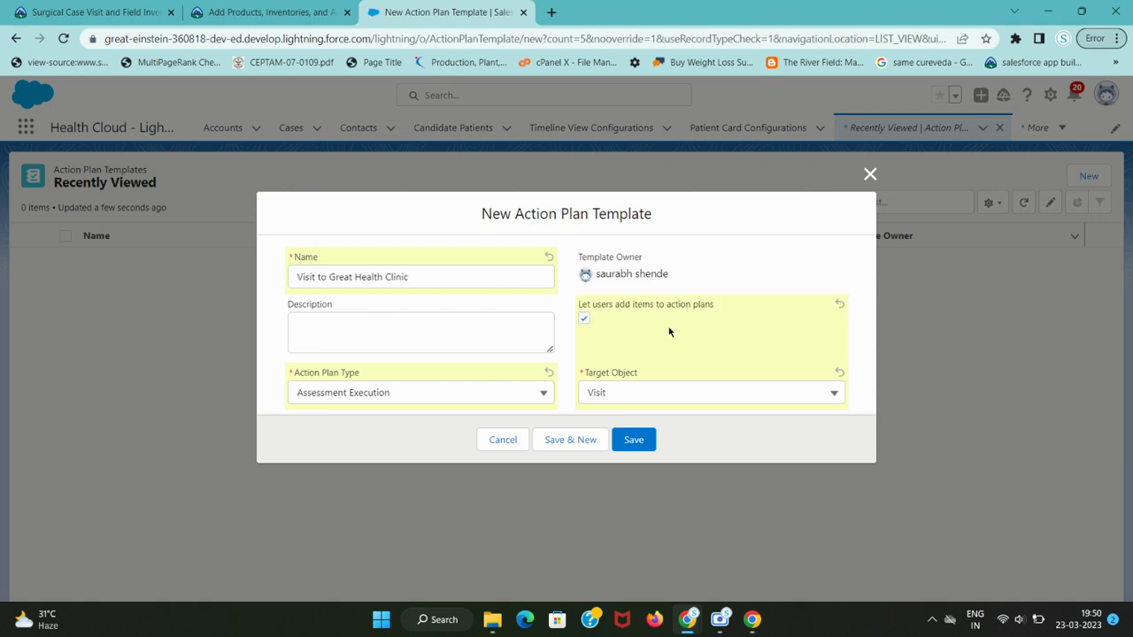
key(ctrl+shift+Tab)
key(ctrl+Tab)
click(641, 440)
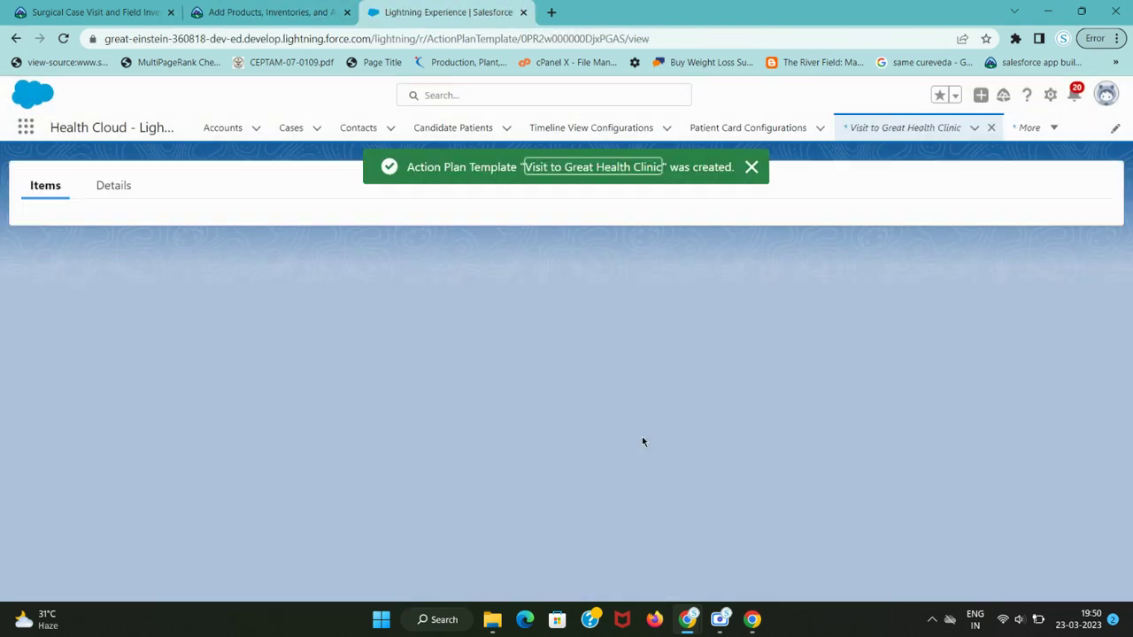
- Start adding a task flow item to the Visit to Great Health Clinic template
key(ctrl+shift+Tab)
scroll(345, 417, down, 2)
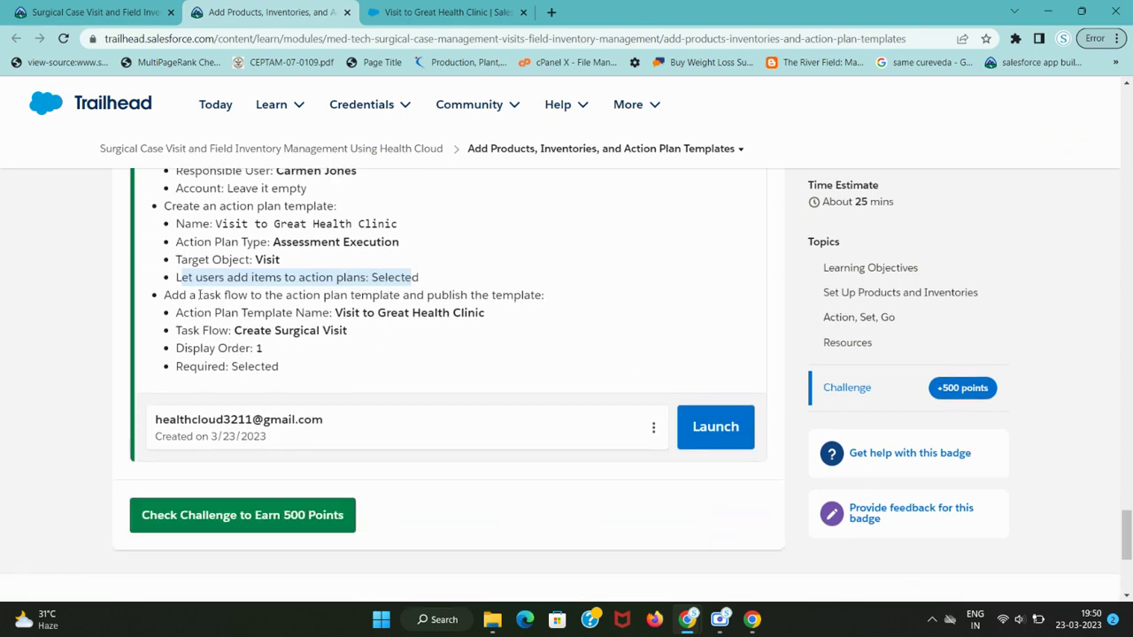
drag(200, 296, 417, 296)
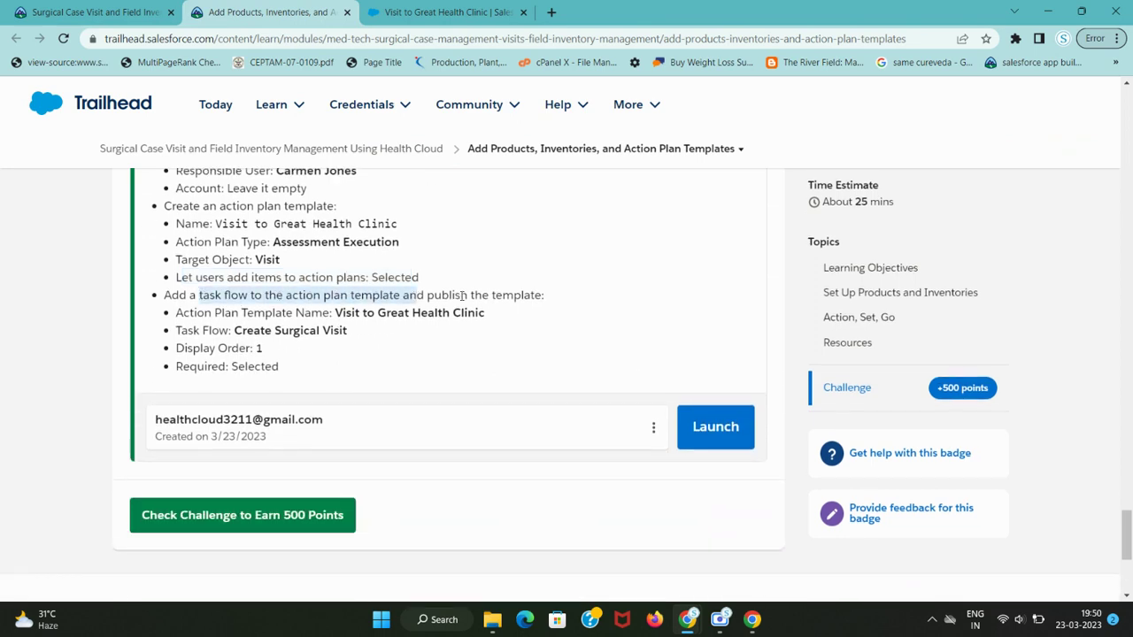
key(ctrl+Tab)
scroll(198, 354, down, 4)
scroll(197, 354, down, 1)
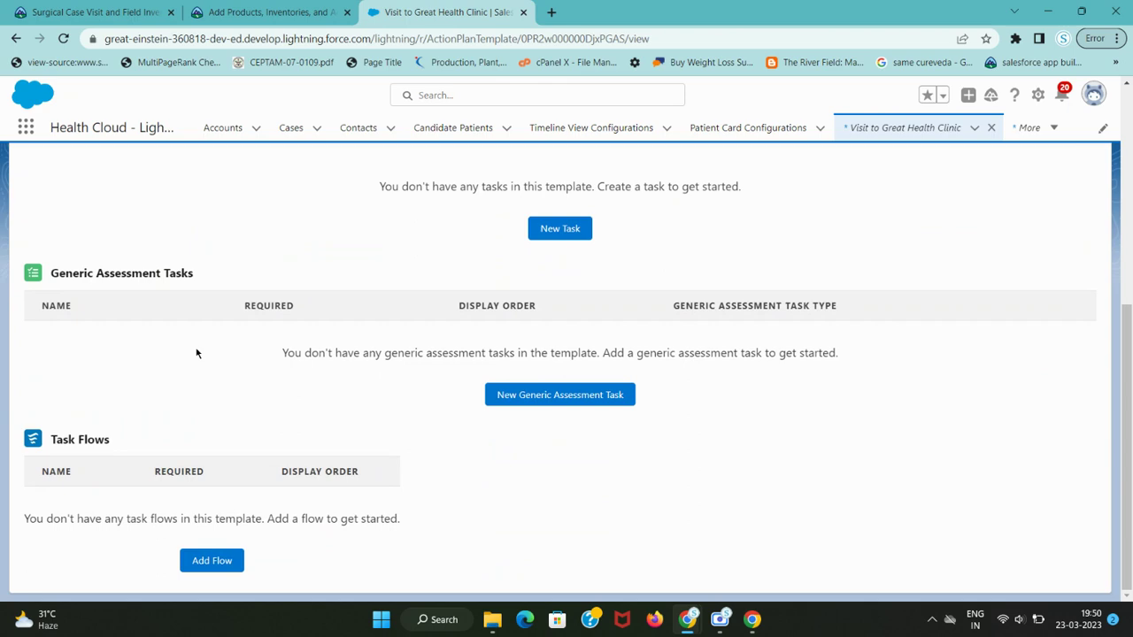
click(203, 558)
- Choose Create Surgical Visit as the task flow
key(ctrl+shift+Tab)
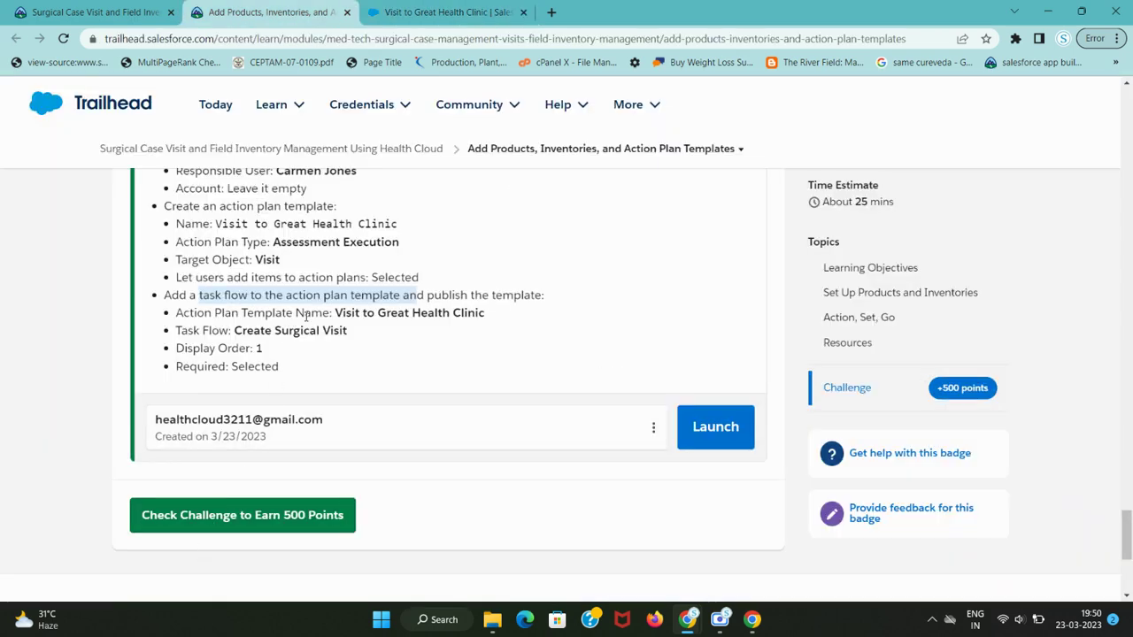
drag(234, 330, 372, 334)
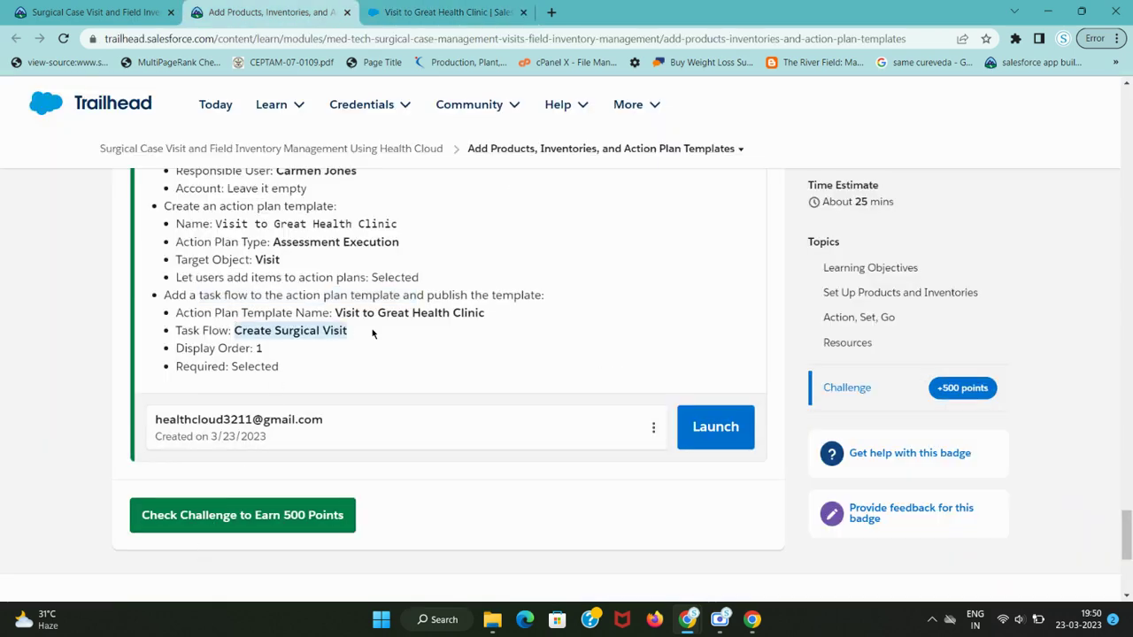
key(ctrl+Tab)
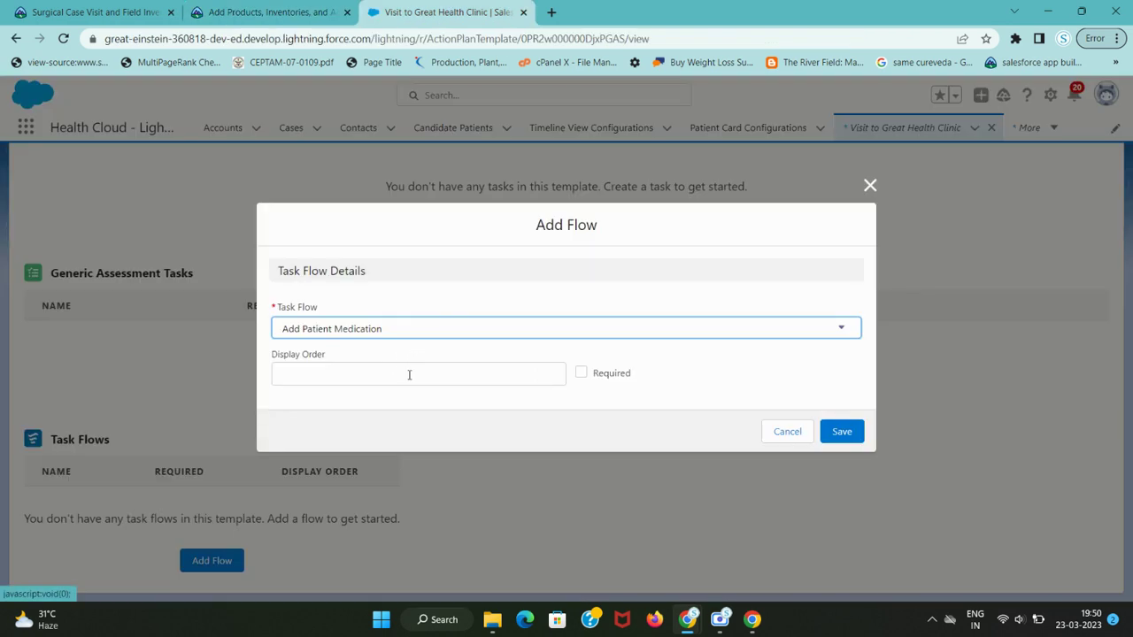
click(440, 328)
scroll(437, 324, down, 2)
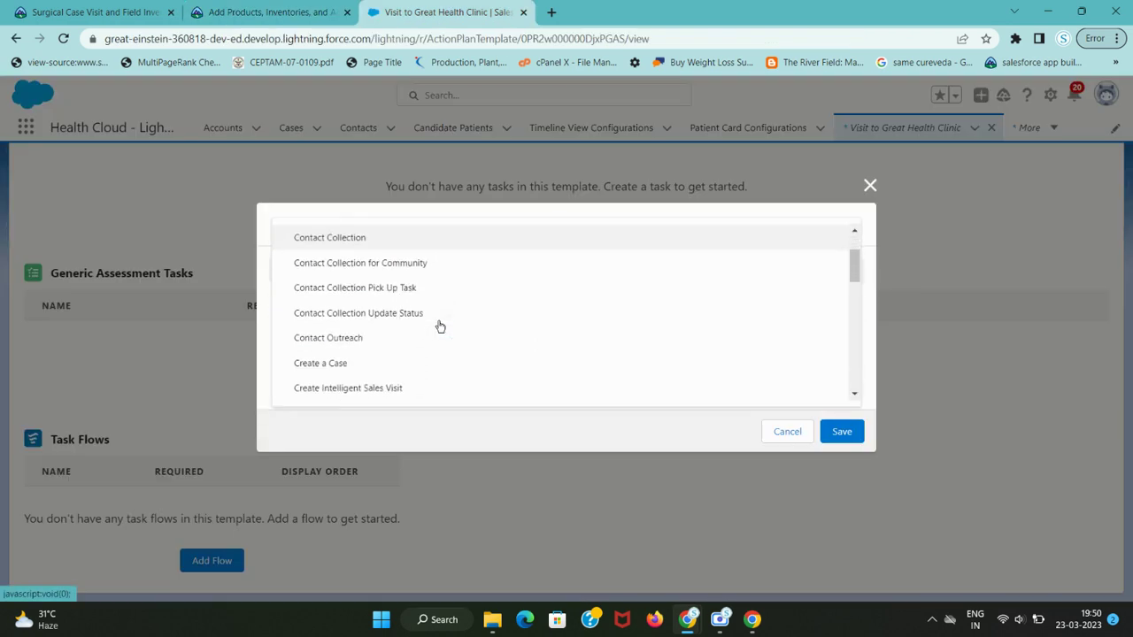
scroll(432, 350, down, 1)
click(406, 378)
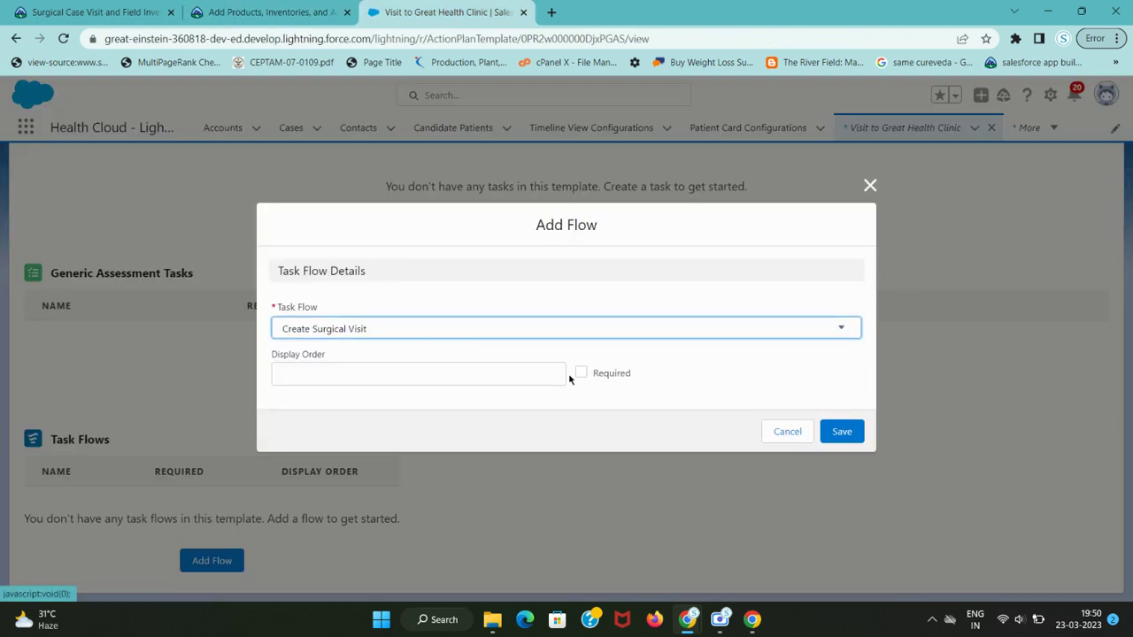
- Give the task flow display order 1, mark it Required, and save
key(ctrl+shift+Tab)
key(ctrl+Tab)
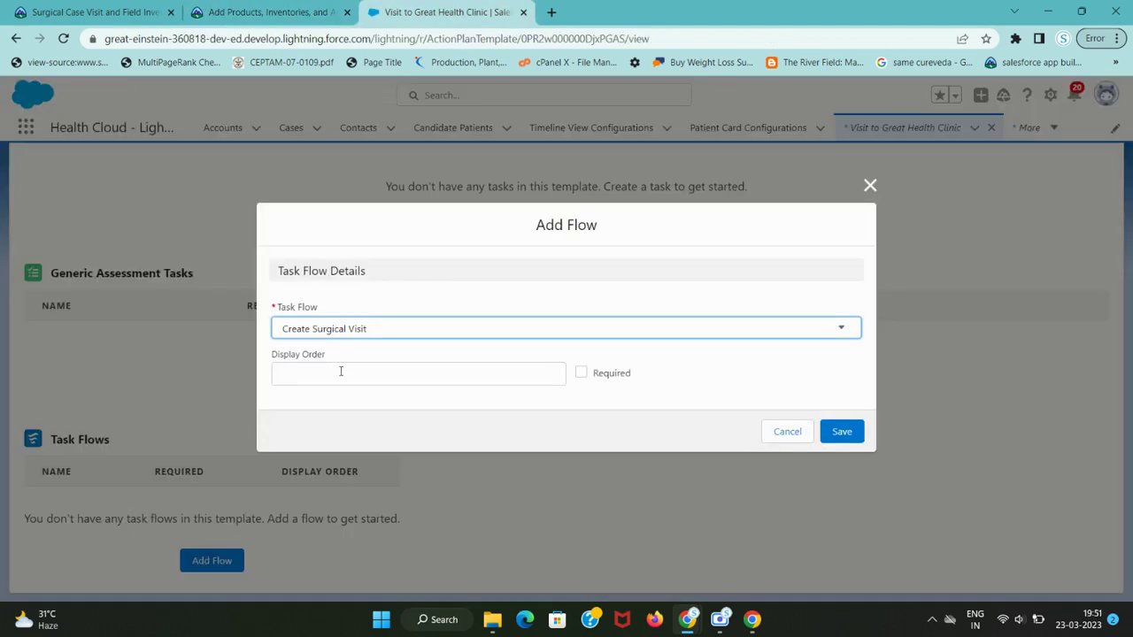
click(340, 375)
text(1)
click(677, 384)
key(ctrl+shift+Tab)
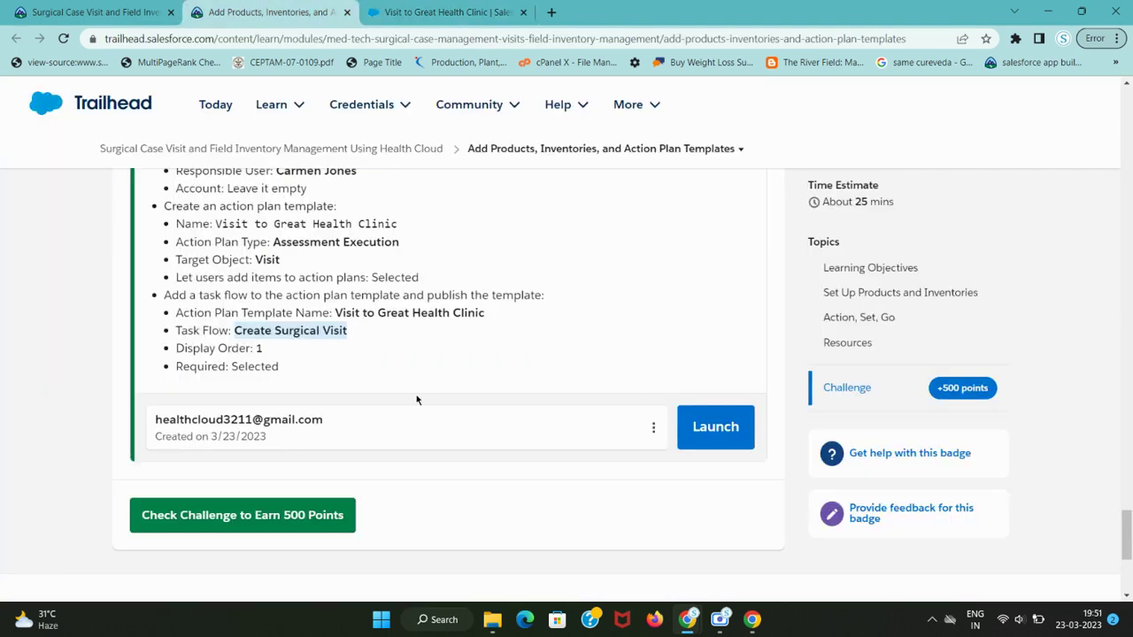
key(ctrl+Tab)
click(581, 372)
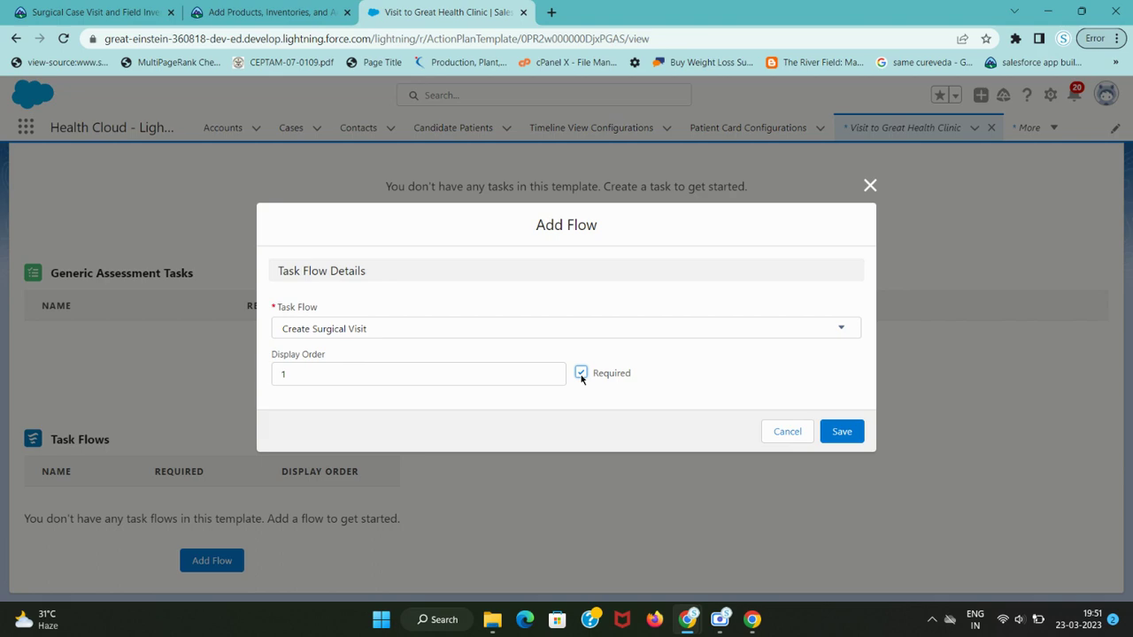
click(838, 432)
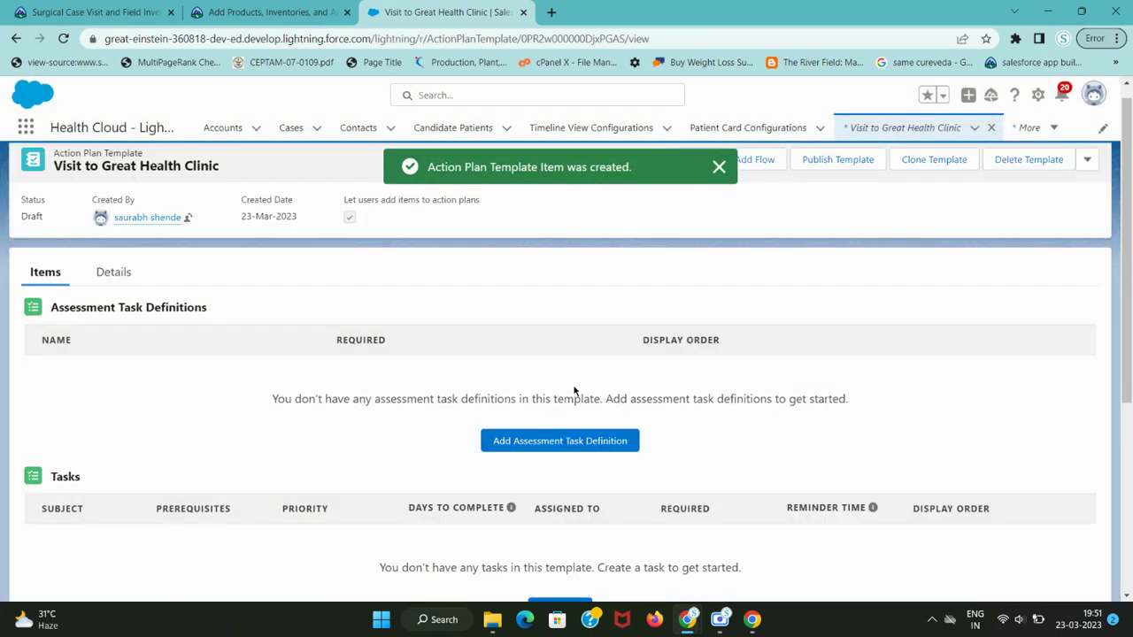
- Reload the template, run the Trailhead challenge check, and note the template-not-published error
click(62, 38)
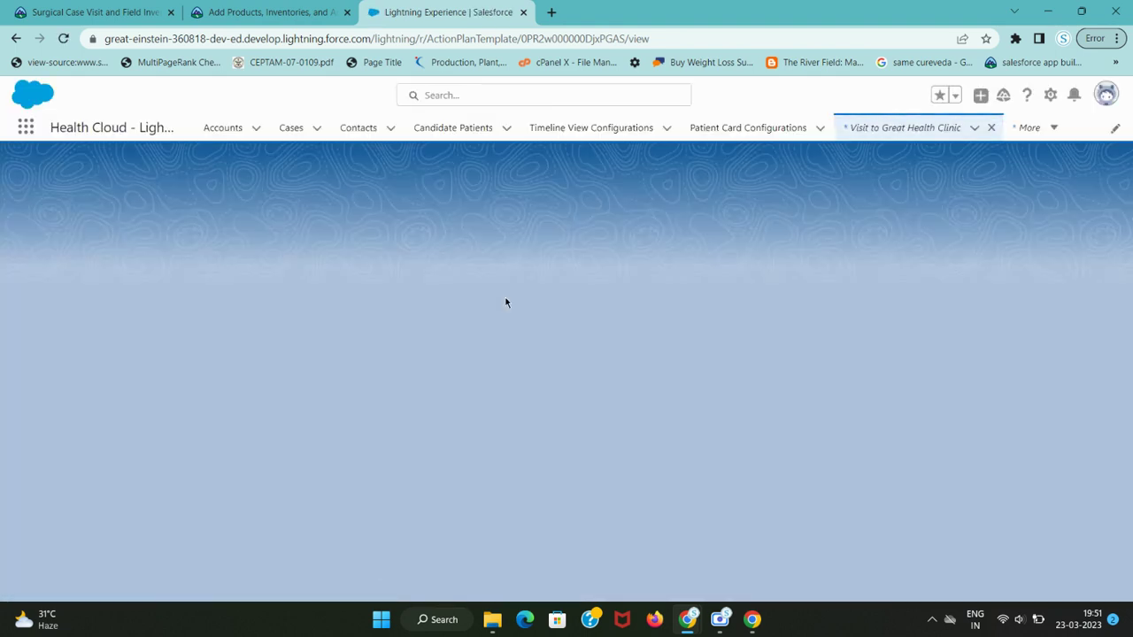
key(ctrl+shift+Tab)
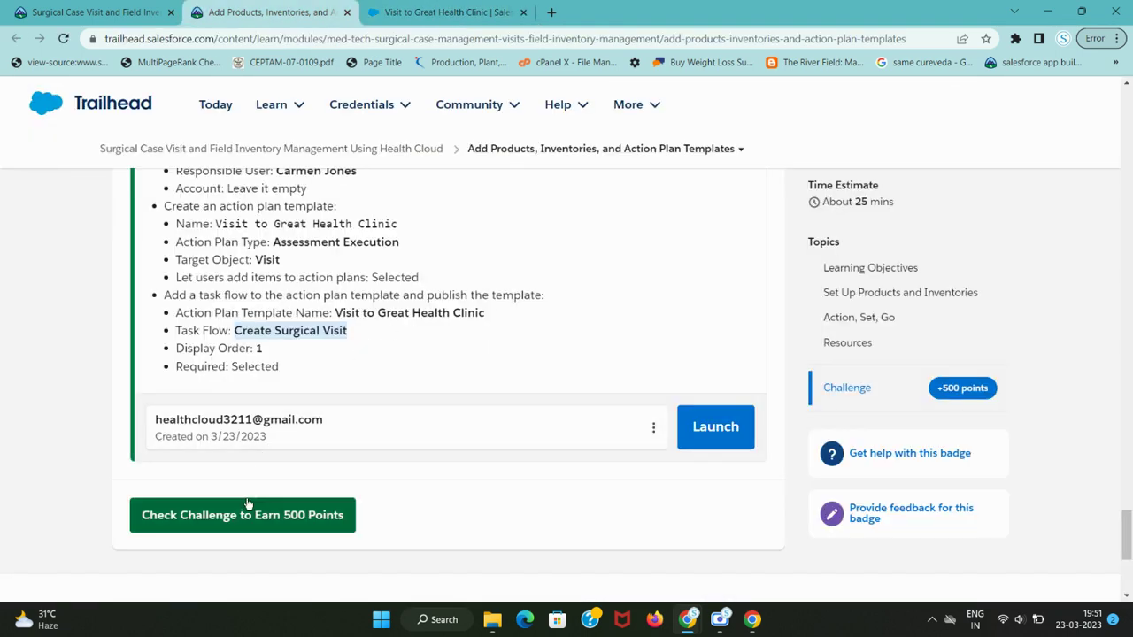
click(248, 504)
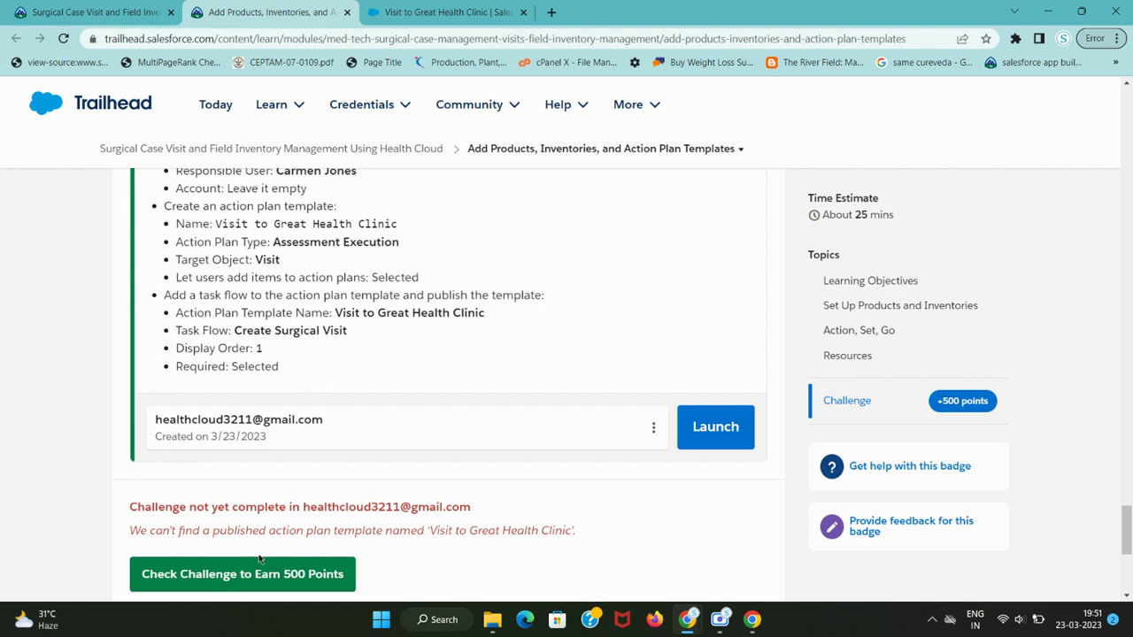
drag(212, 529, 330, 531)
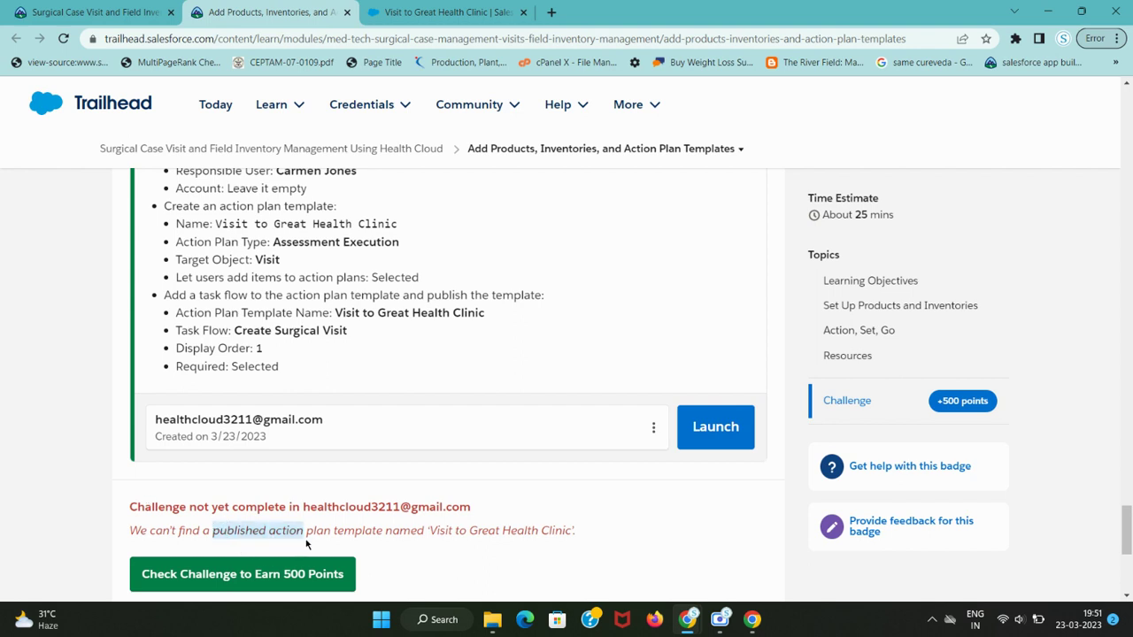
key(ctrl+Tab)
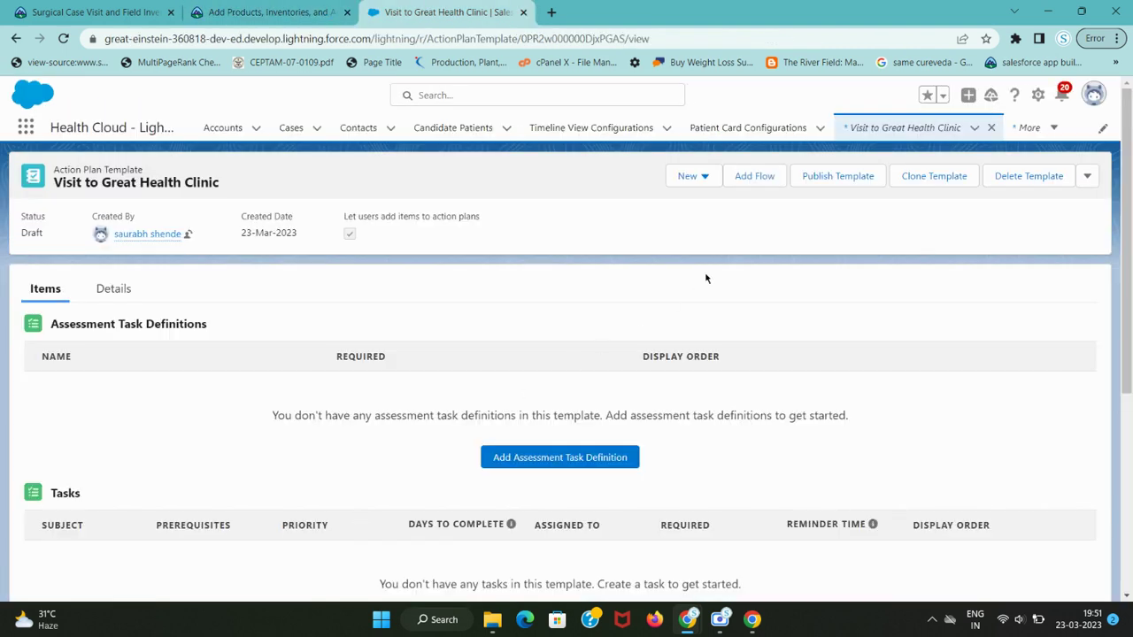
- Publish the Visit to Great Health Clinic template and rerun the Trailhead challenge check
click(848, 177)
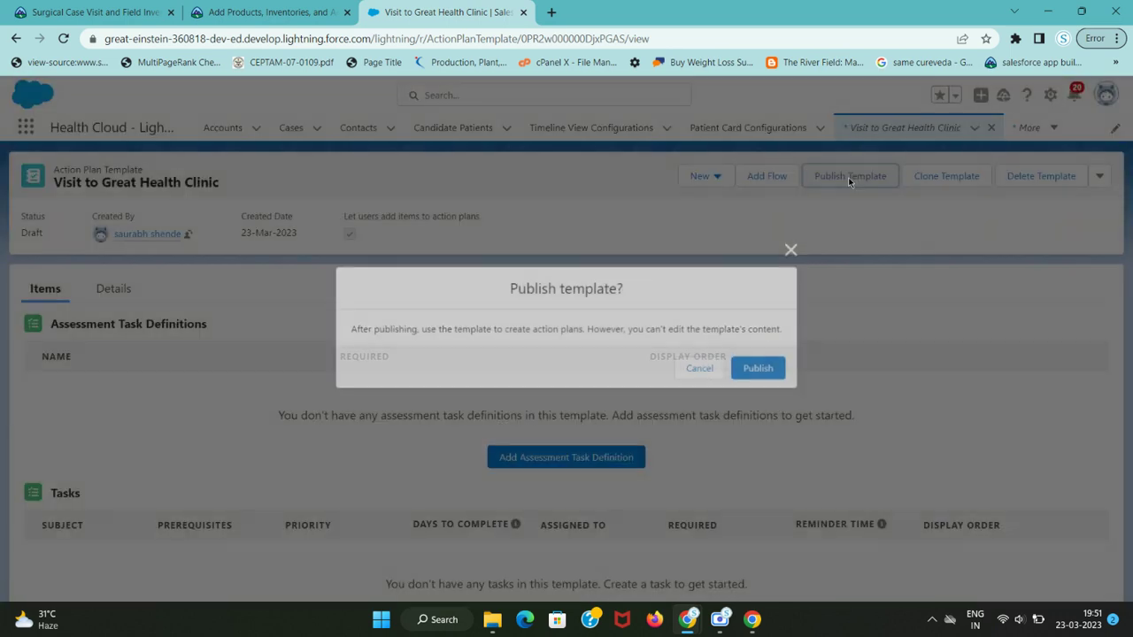
click(761, 369)
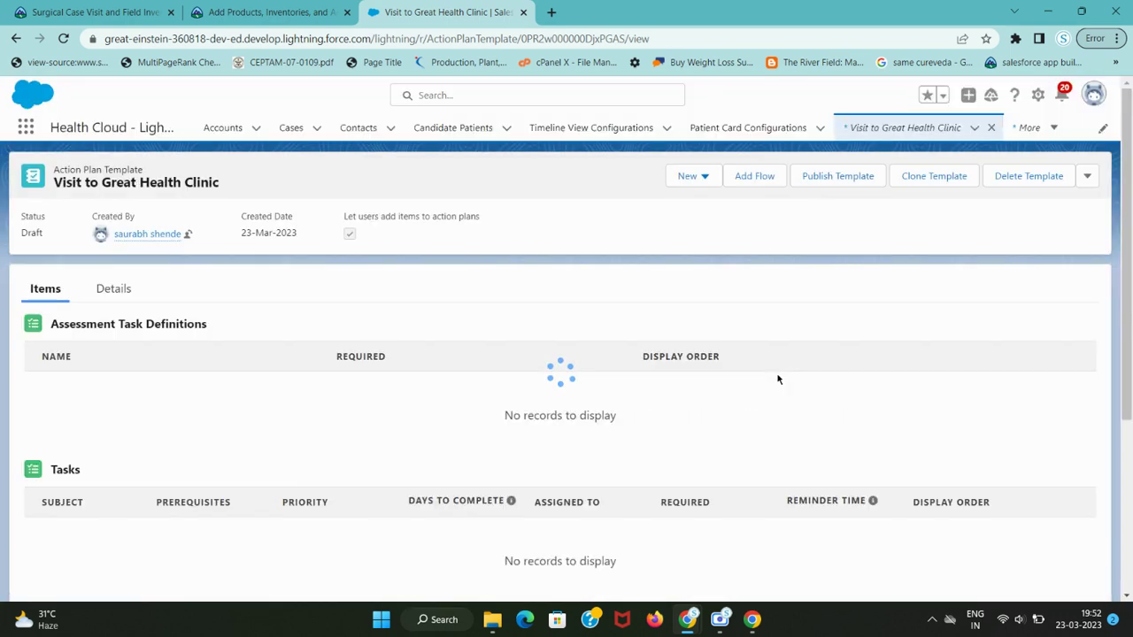
click(265, 18)
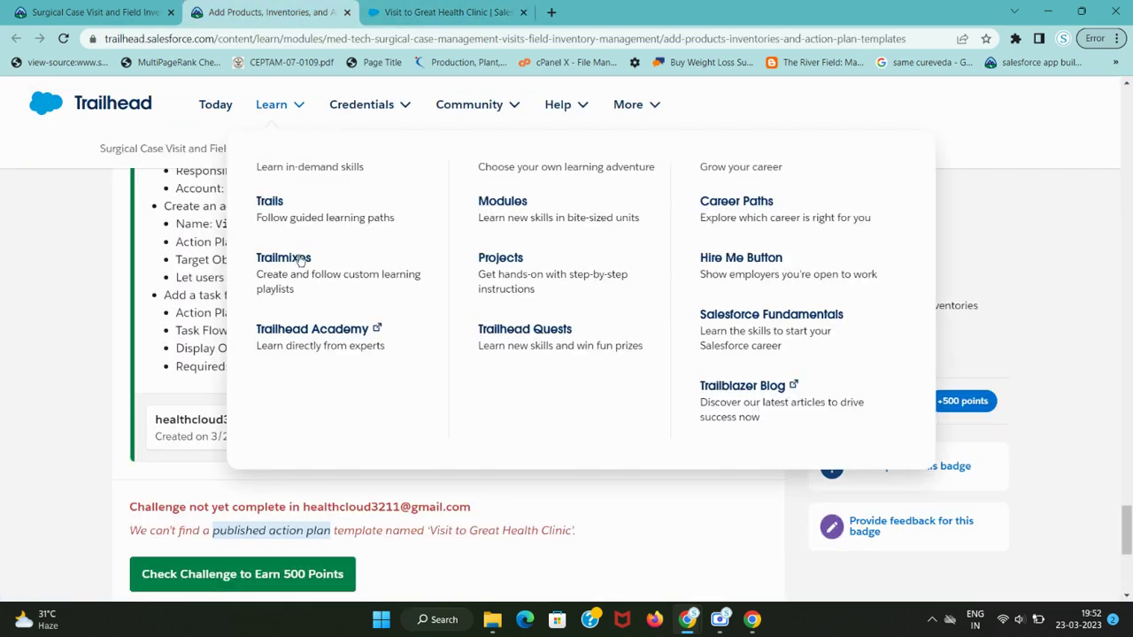
click(254, 580)
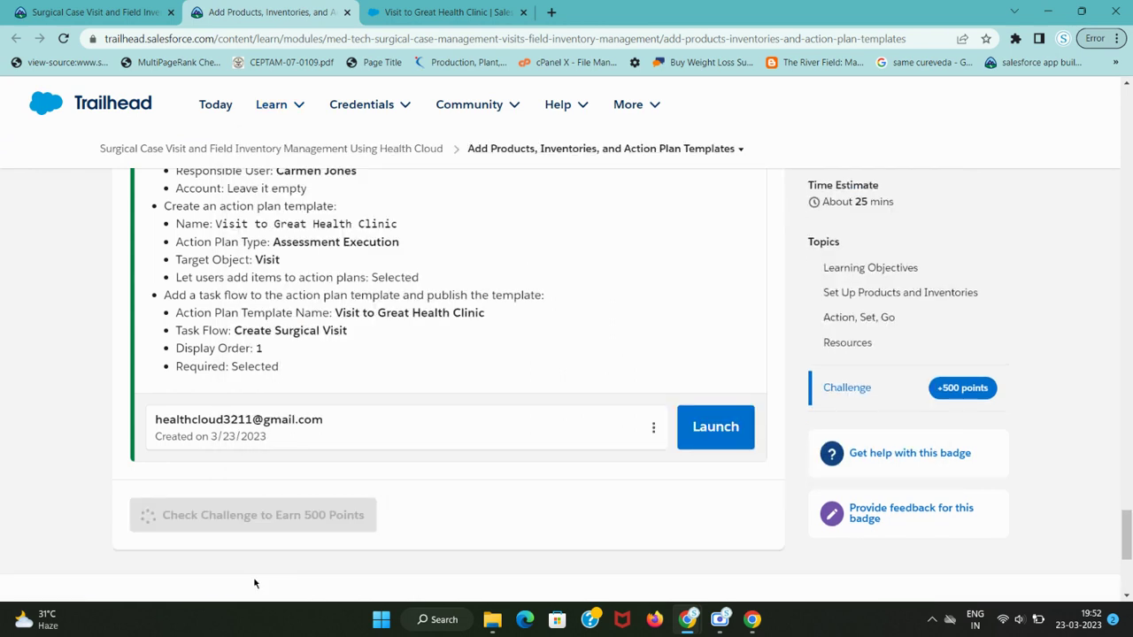